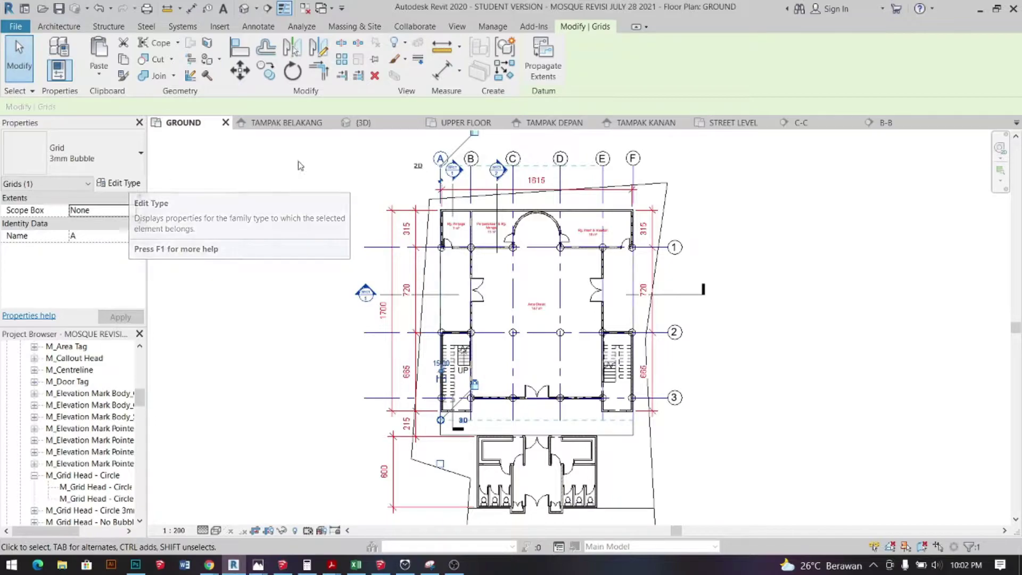
- Duplicate grid A's 3mm Bubble type as a new type named 2mm Bubble, kept on grid A
key(Escape)
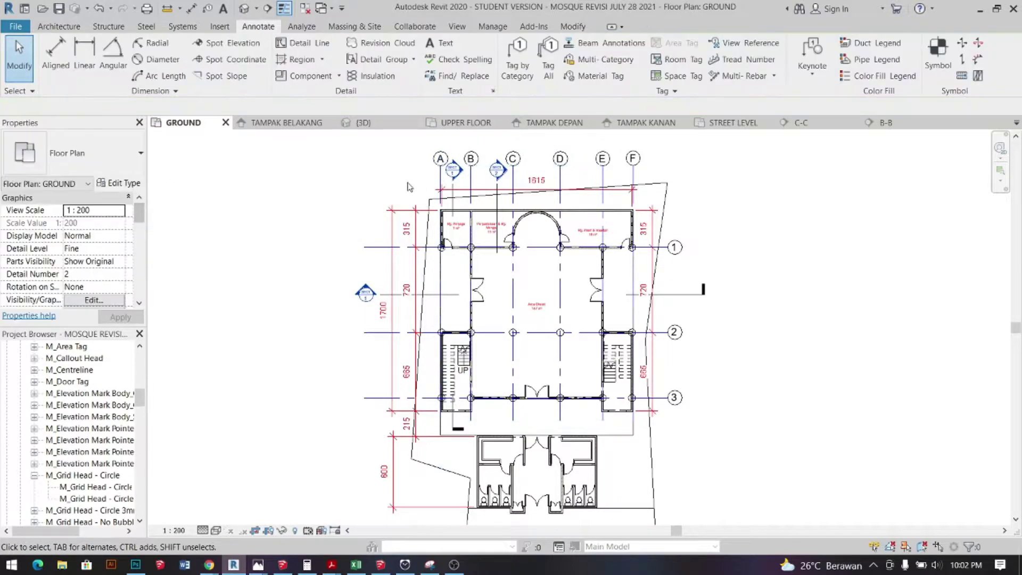
click(439, 175)
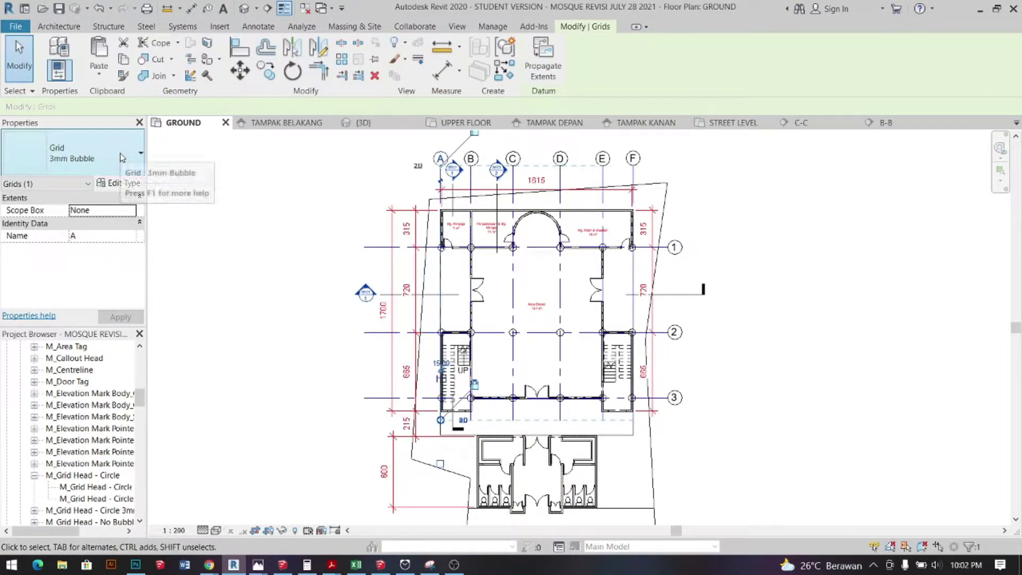
click(124, 185)
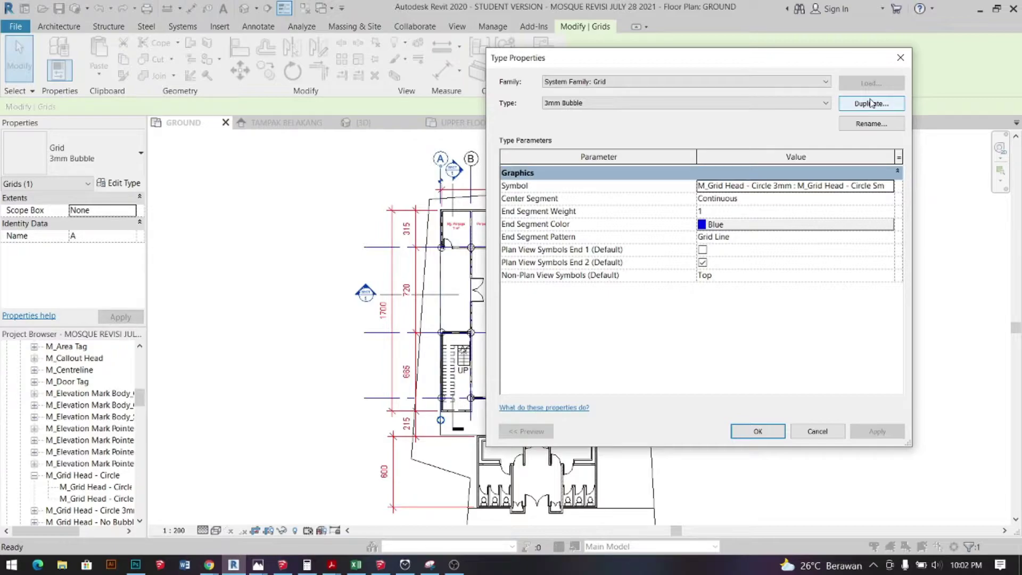
click(871, 104)
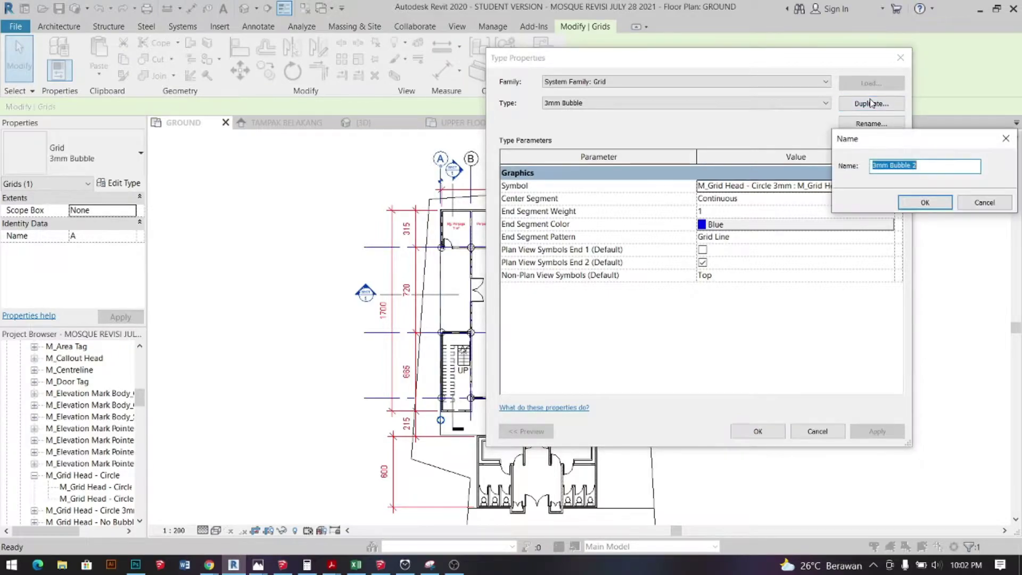
click(874, 164)
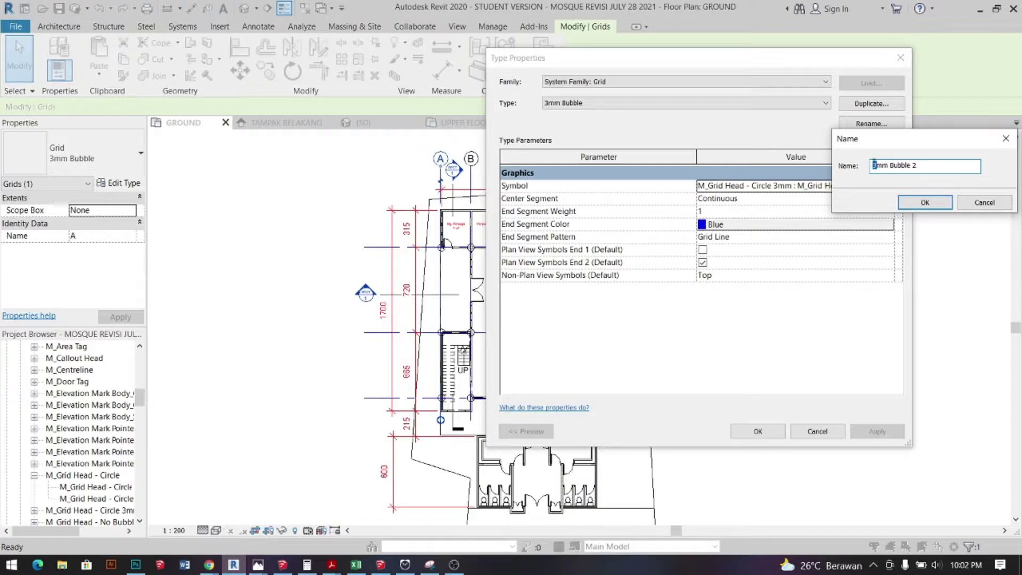
text(2)
click(921, 203)
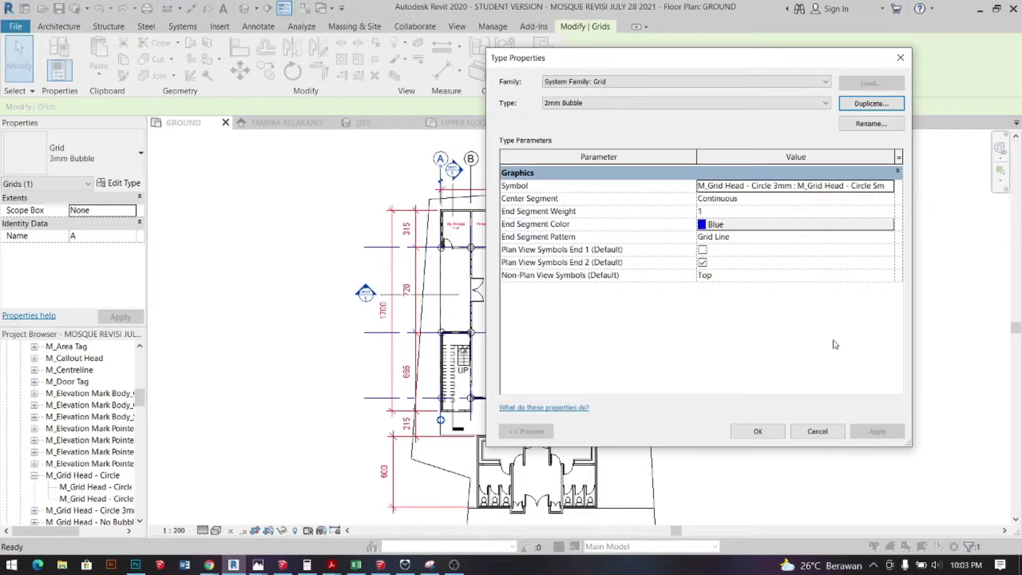
click(758, 431)
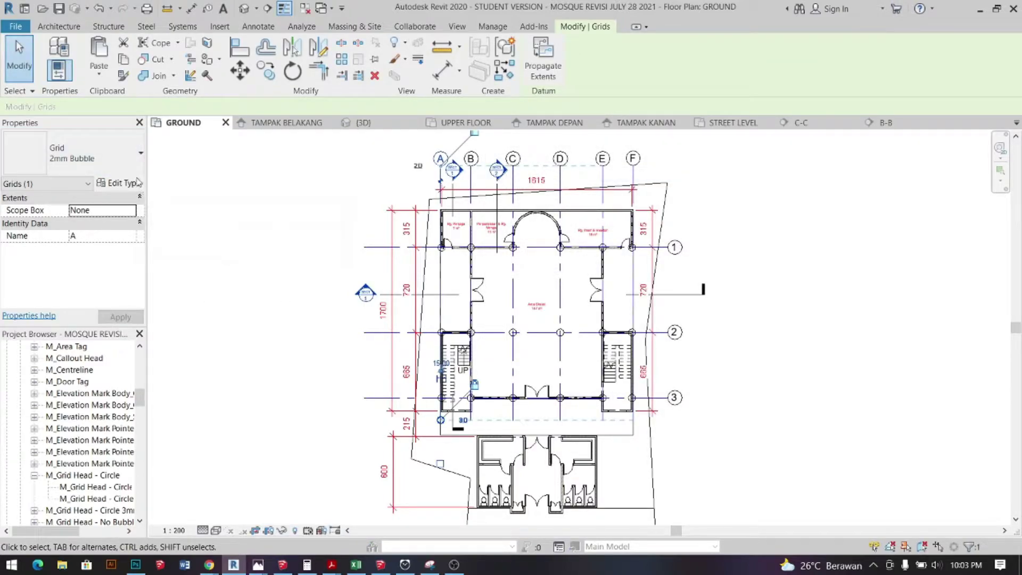
- Open Type Properties for M_Grid Head - Circle Smaller from the Project Browser
click(105, 476)
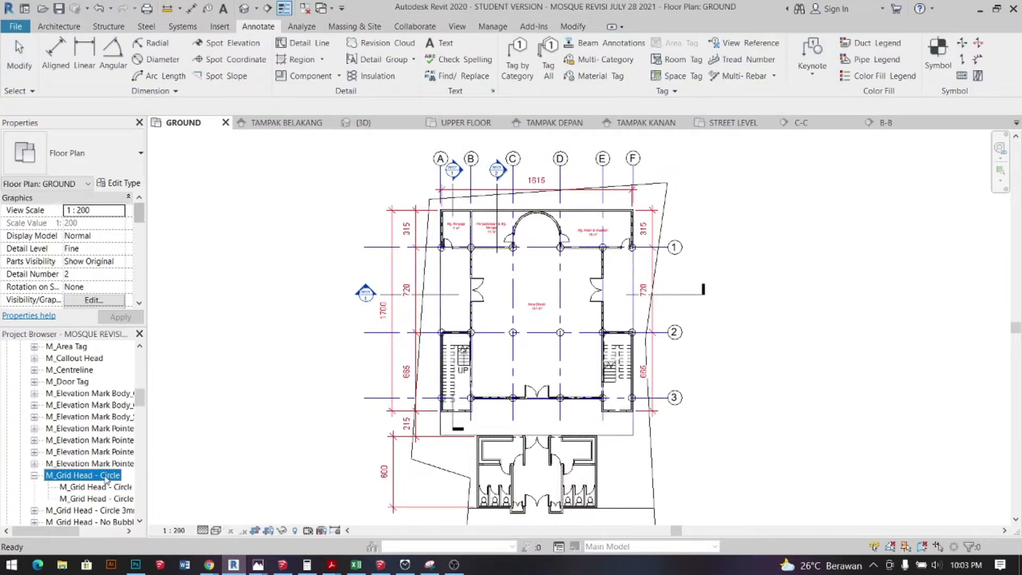
right_click(106, 479)
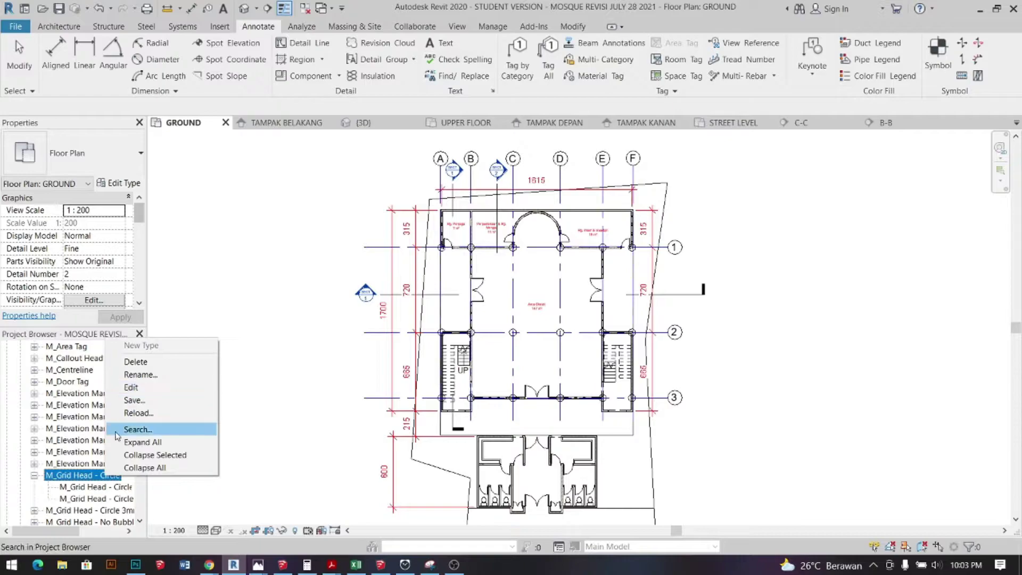
click(101, 486)
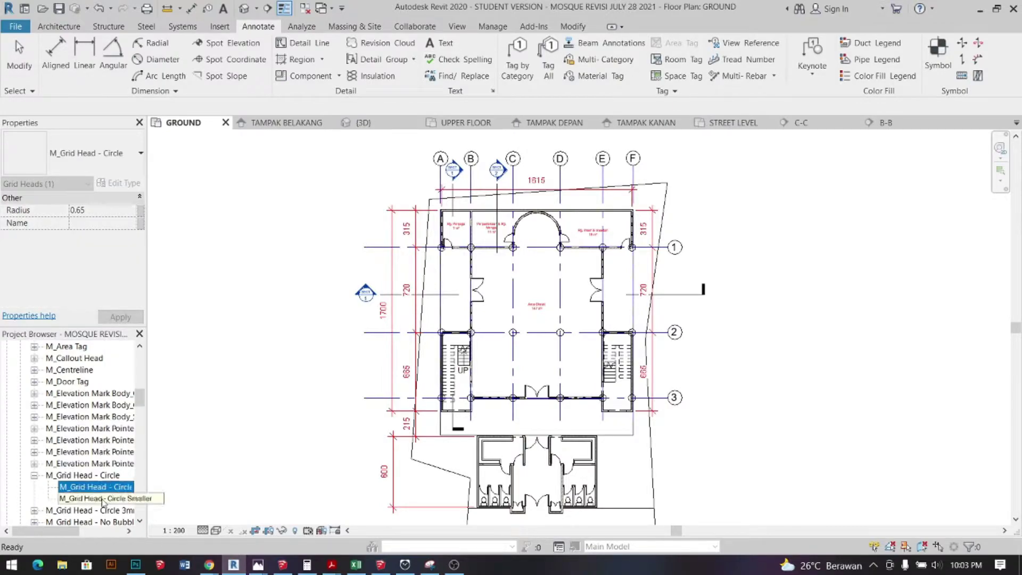
click(104, 499)
right_click(104, 501)
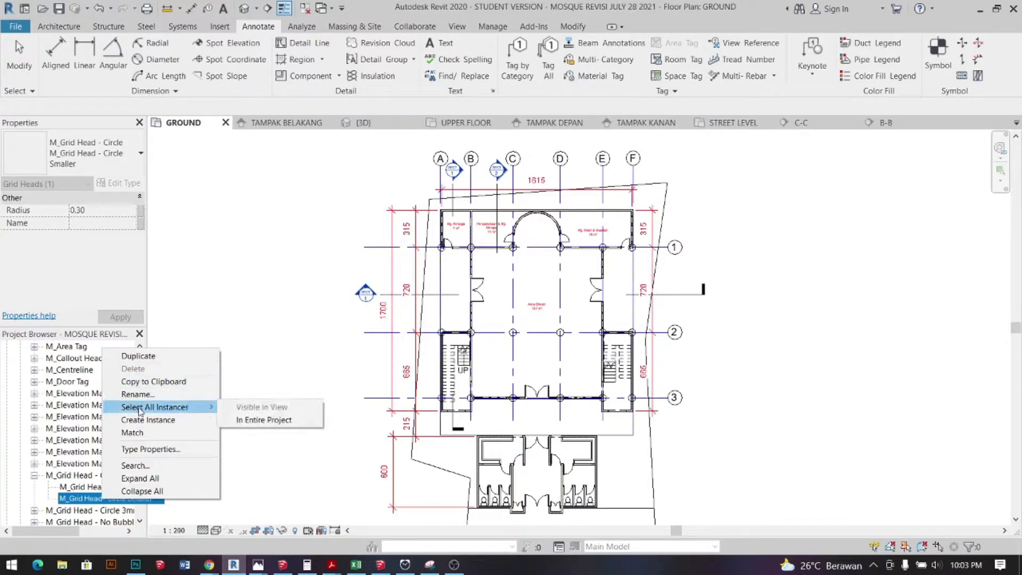
click(147, 451)
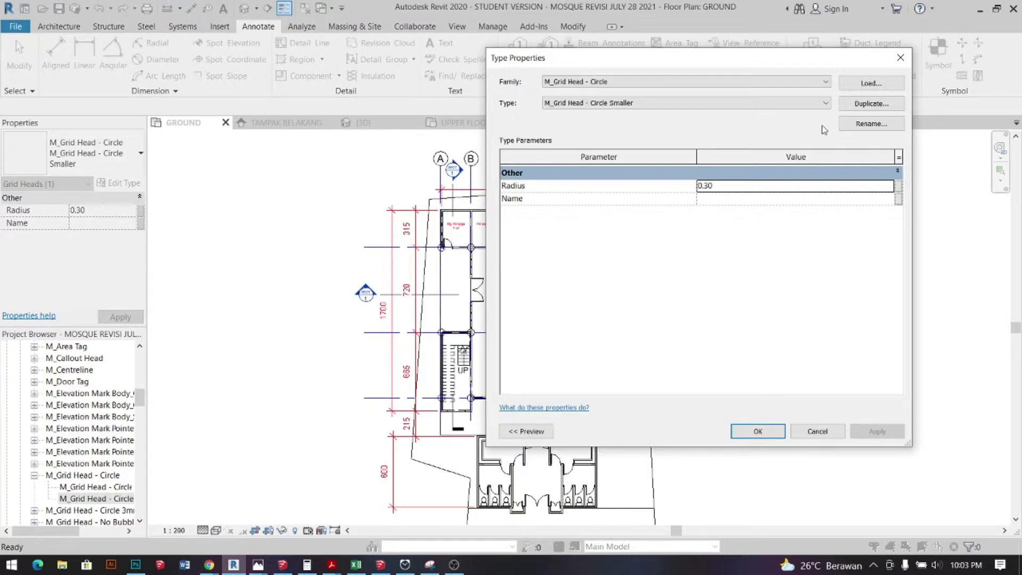
- Duplicate the Circle Smaller head as M_Grid Head - Circle 2mm Smaller with Radius 0.20
click(871, 103)
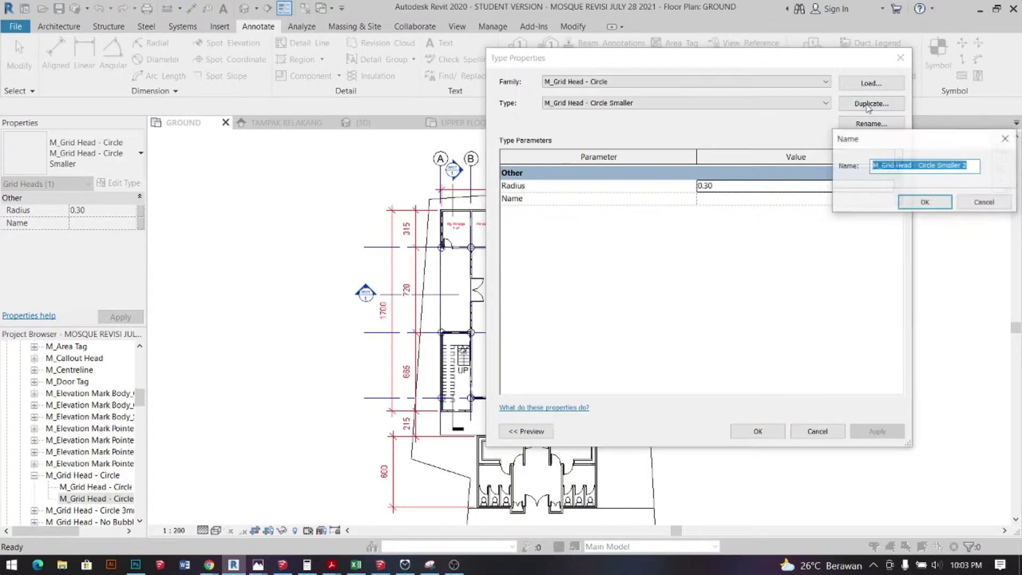
click(959, 166)
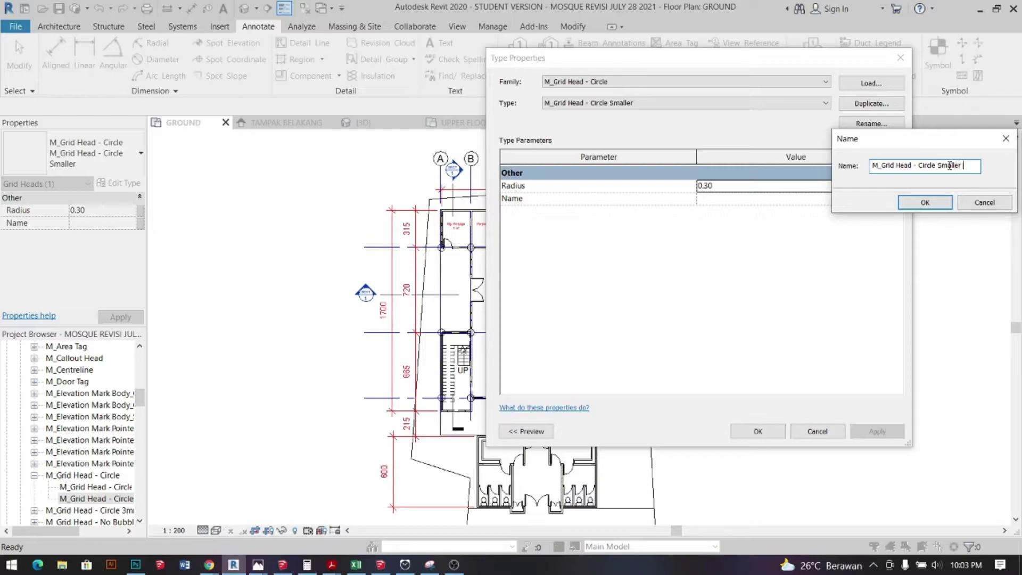
text(2mm)
click(940, 202)
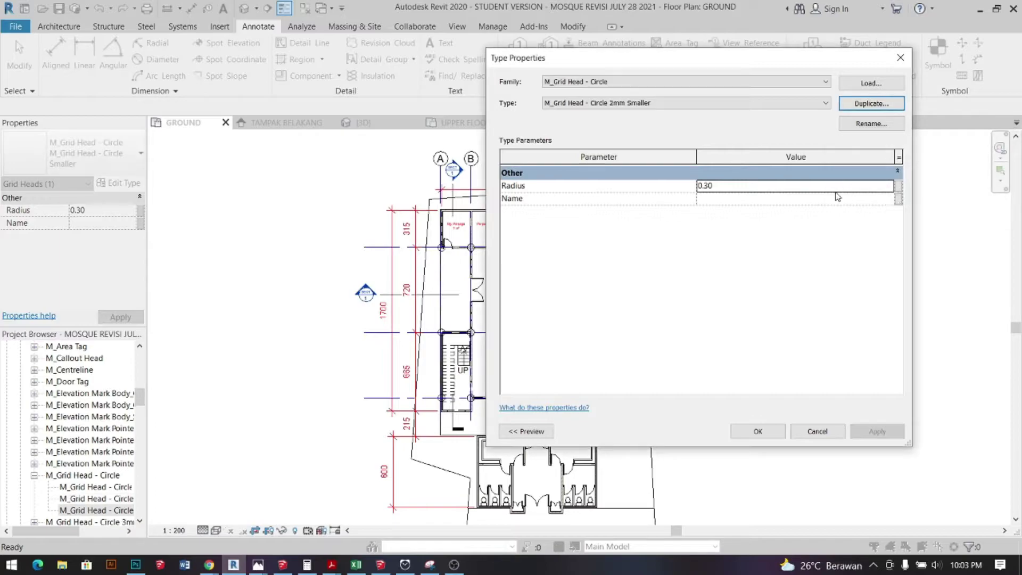
click(708, 185)
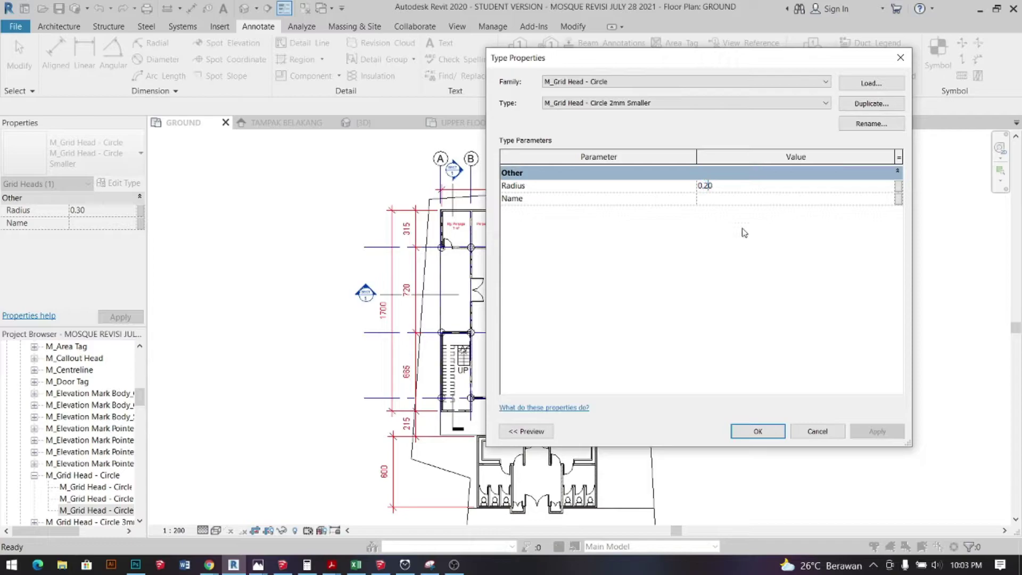
click(758, 431)
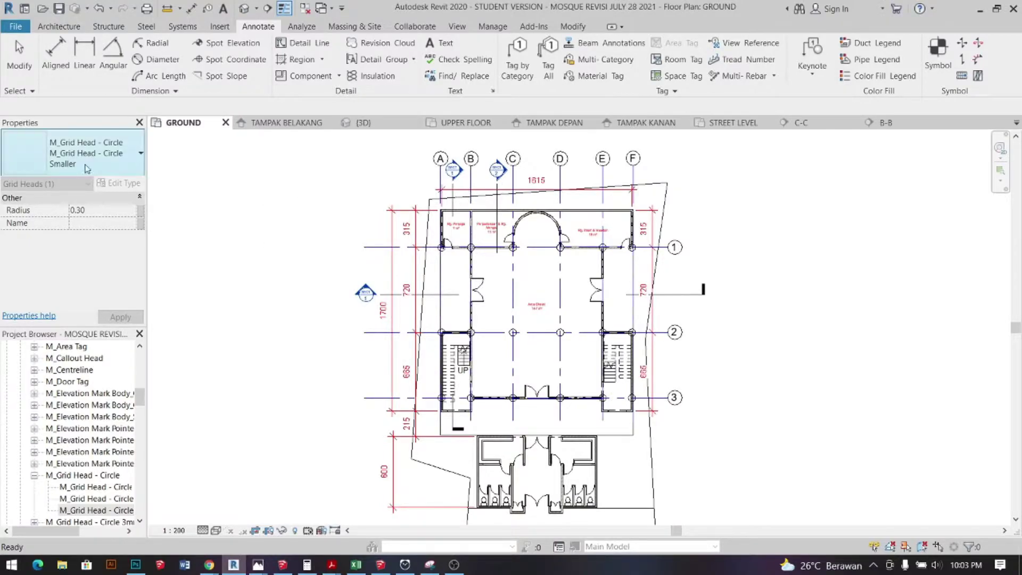
click(258, 190)
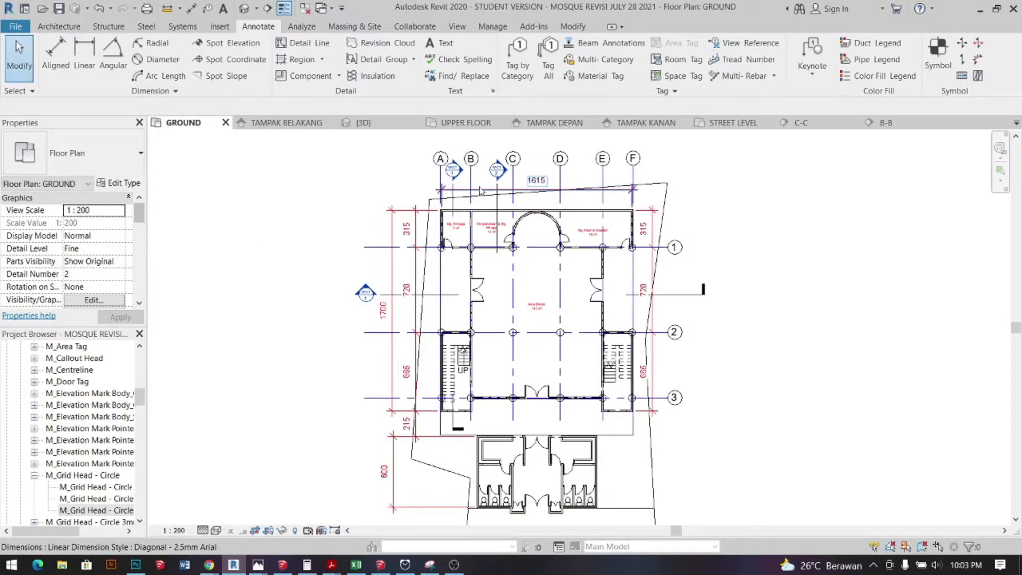
click(442, 181)
click(103, 173)
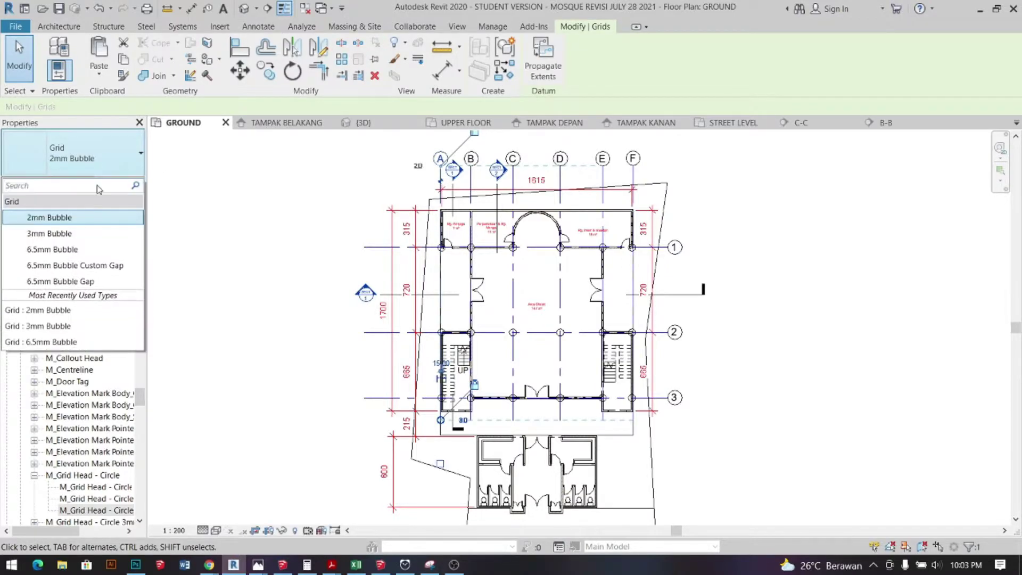
click(88, 223)
scroll(455, 173, up, 1)
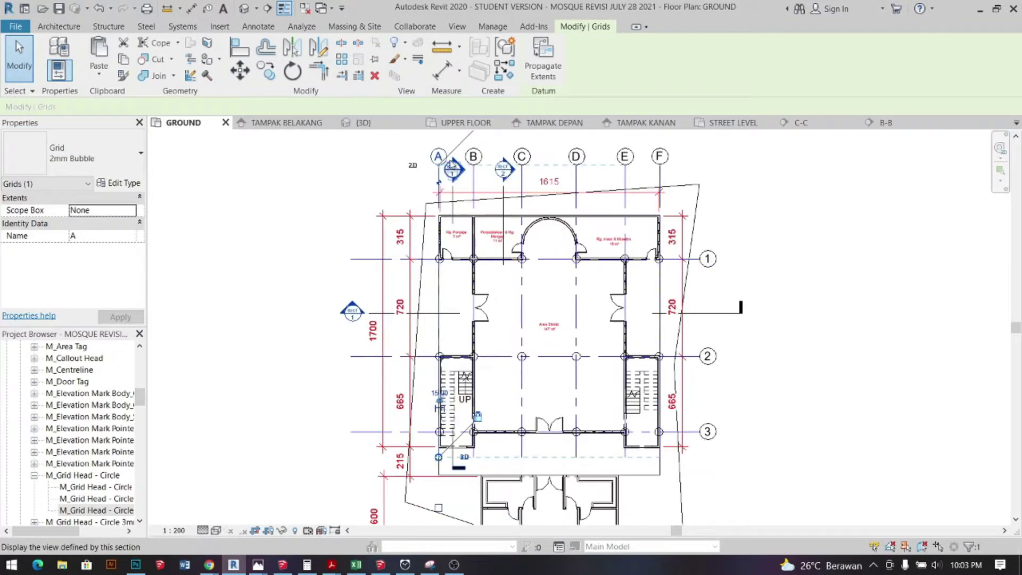
click(117, 160)
click(86, 218)
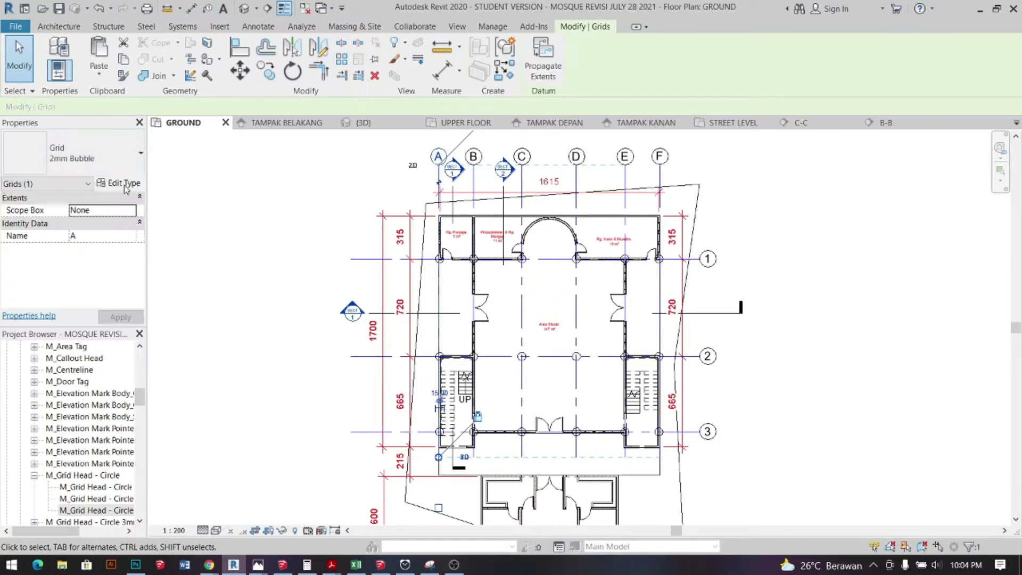
- Set the 2mm Bubble type's Symbol to M_Grid Head - Circle : M_Grid Head - Circle 2mm Smaller
click(120, 183)
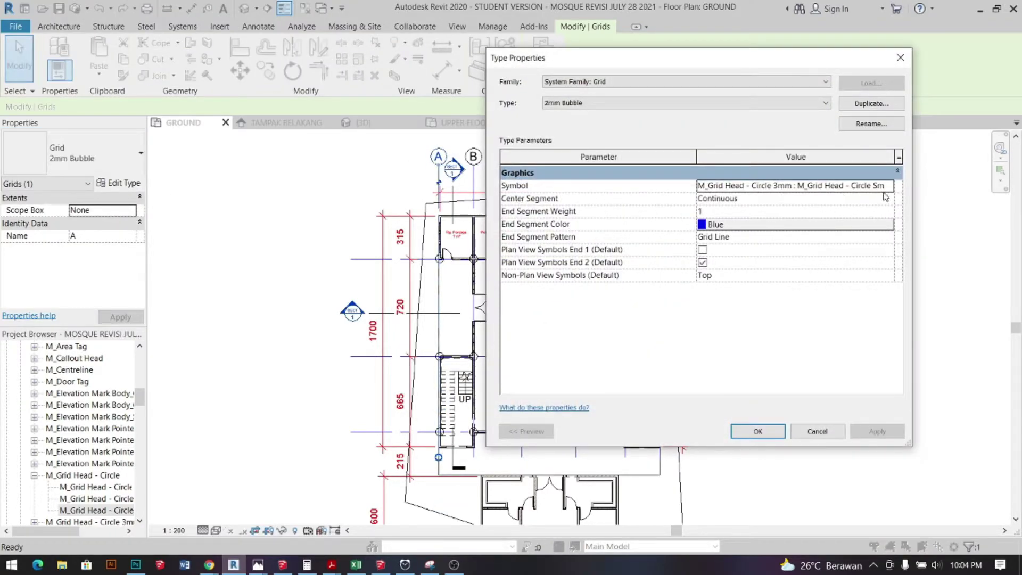
click(888, 186)
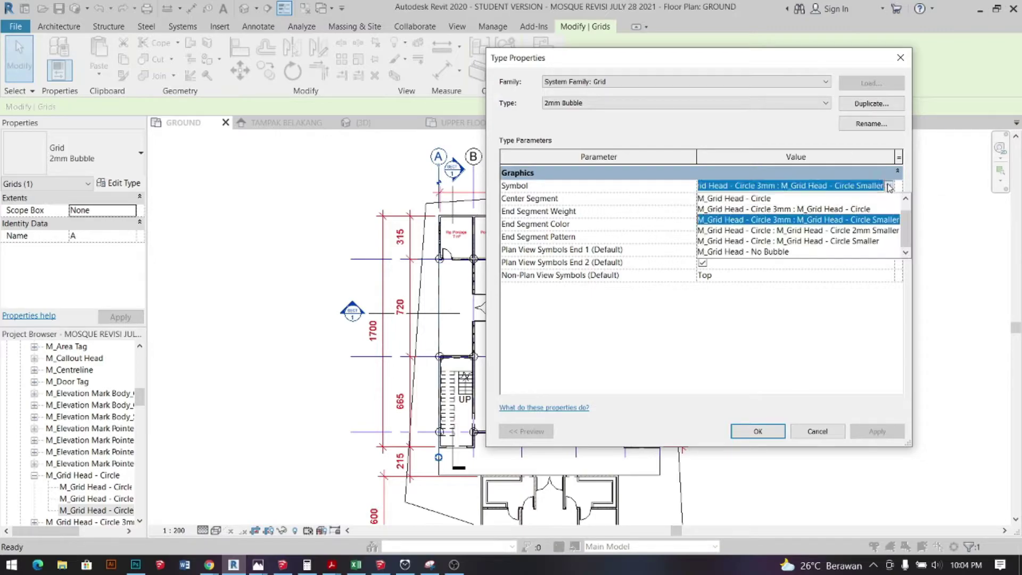
click(881, 230)
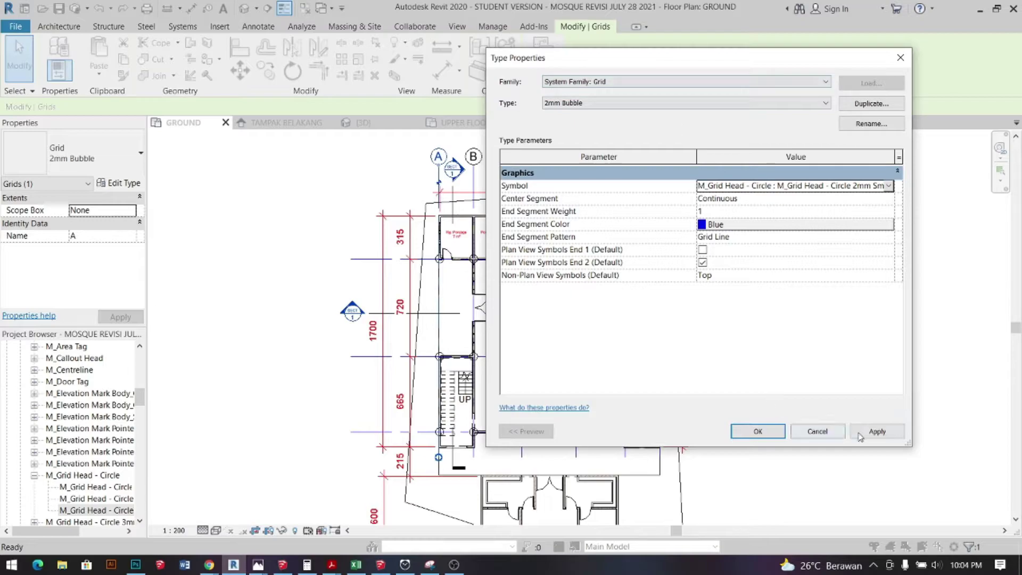
click(877, 431)
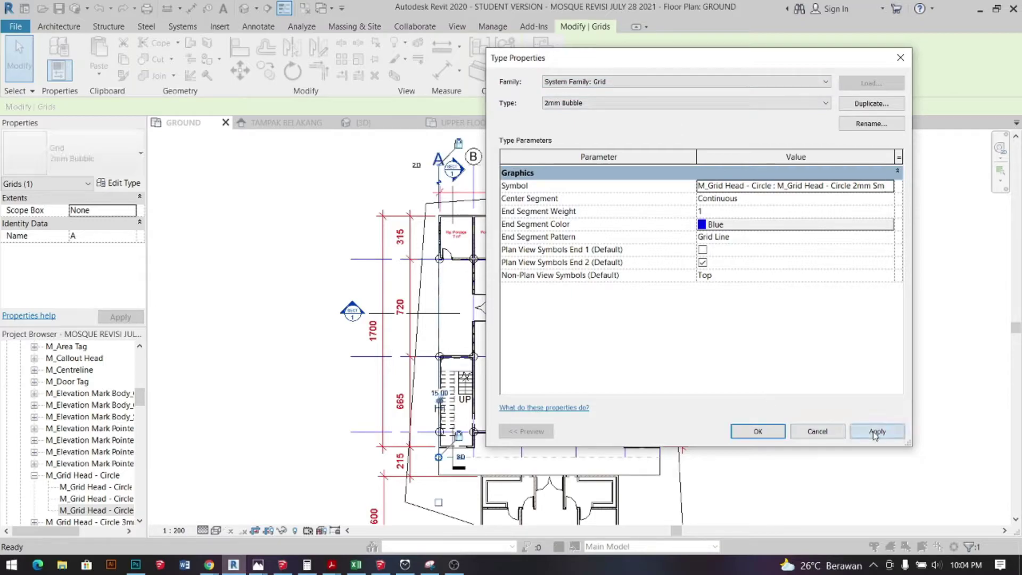
click(767, 431)
- Edit the M_Grid Head - Circle family and select its label to view label types
scroll(431, 150, up, 3)
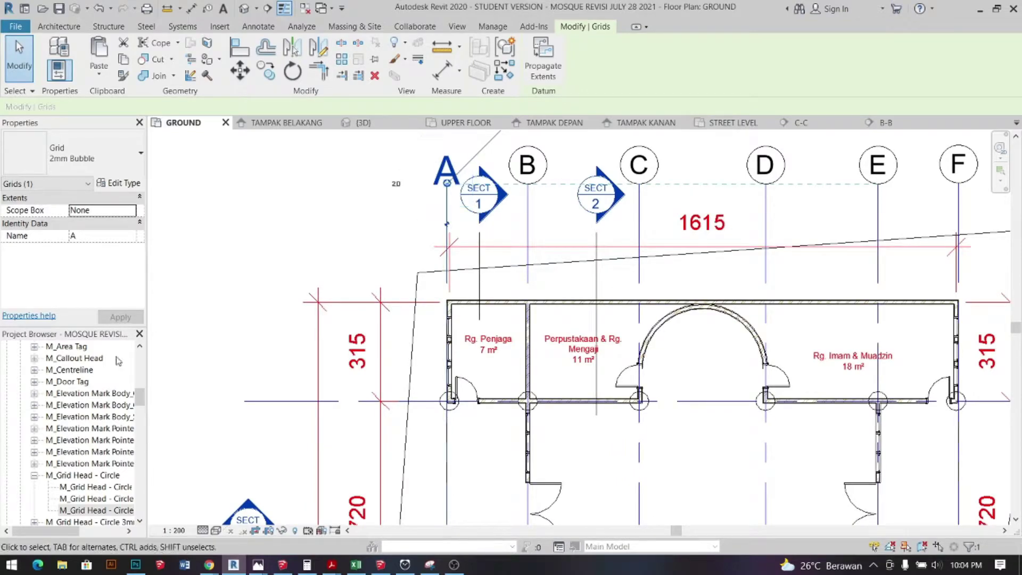
scroll(116, 376, down, 2)
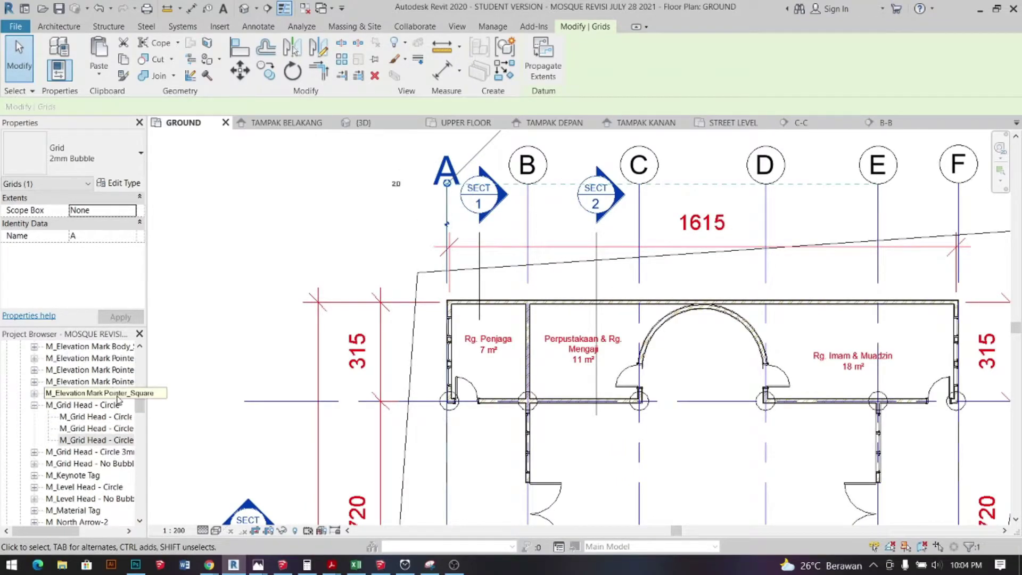
scroll(116, 403, down, 1)
click(101, 429)
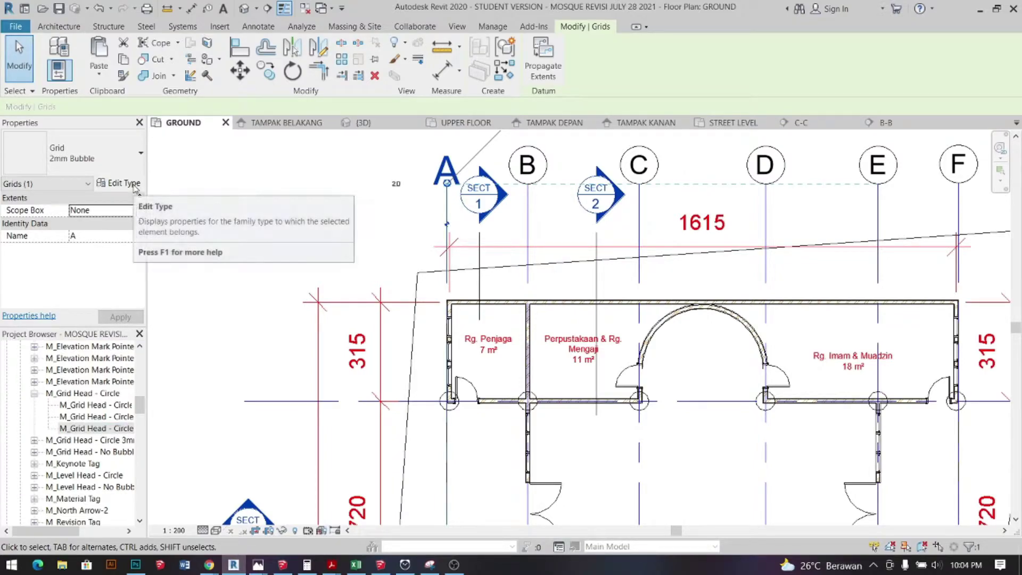
right_click(94, 395)
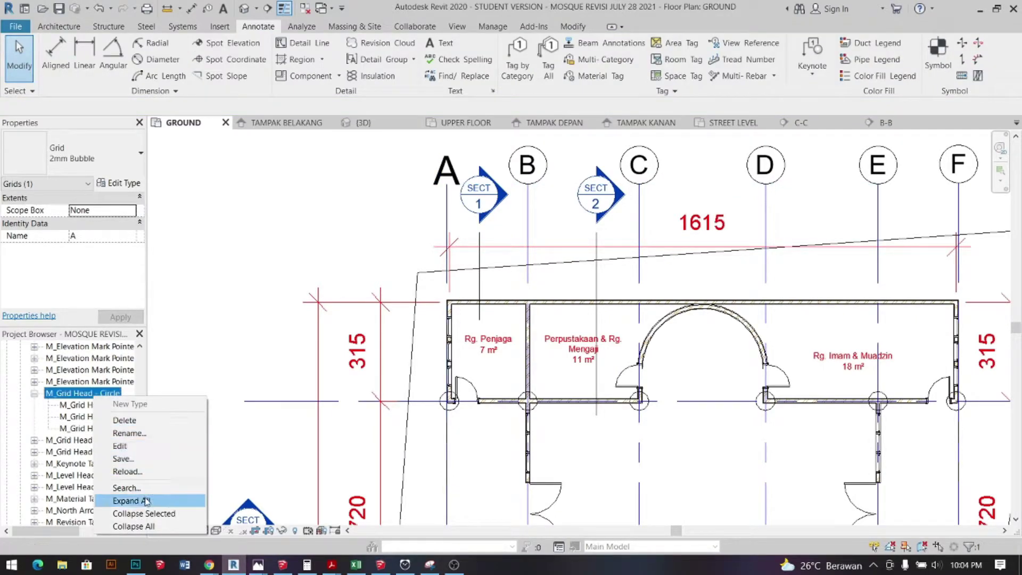
click(142, 448)
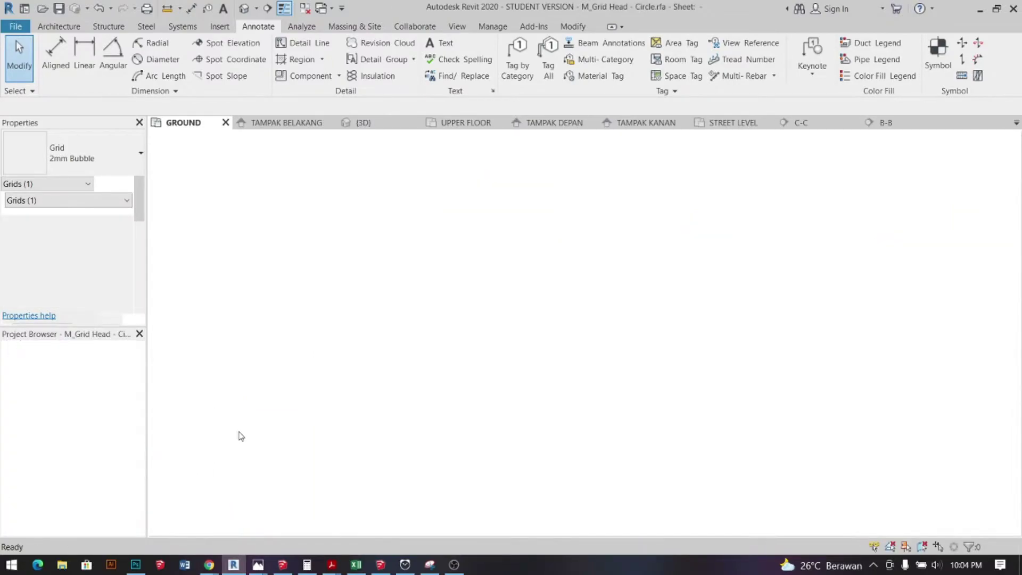
click(599, 324)
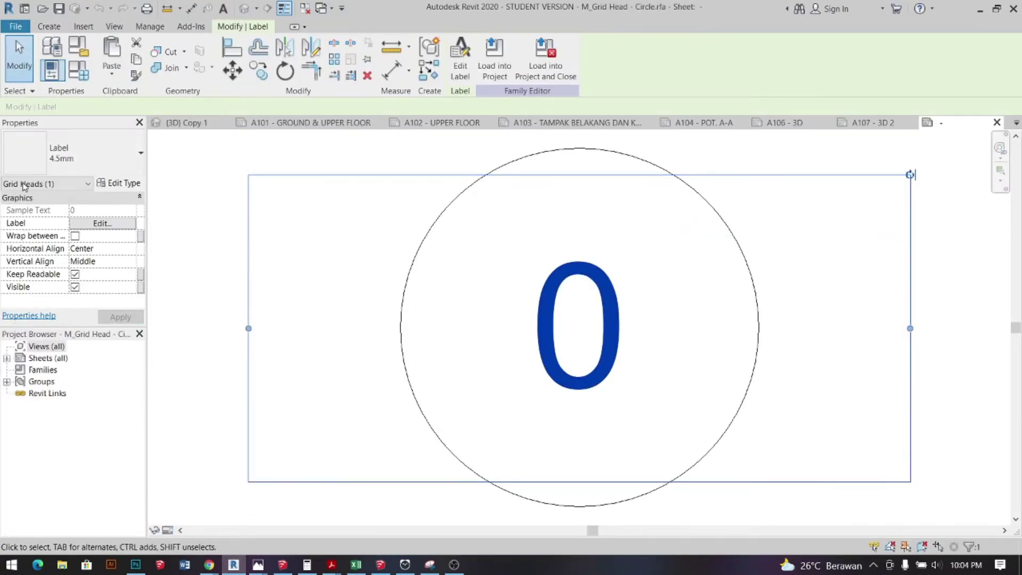
click(129, 164)
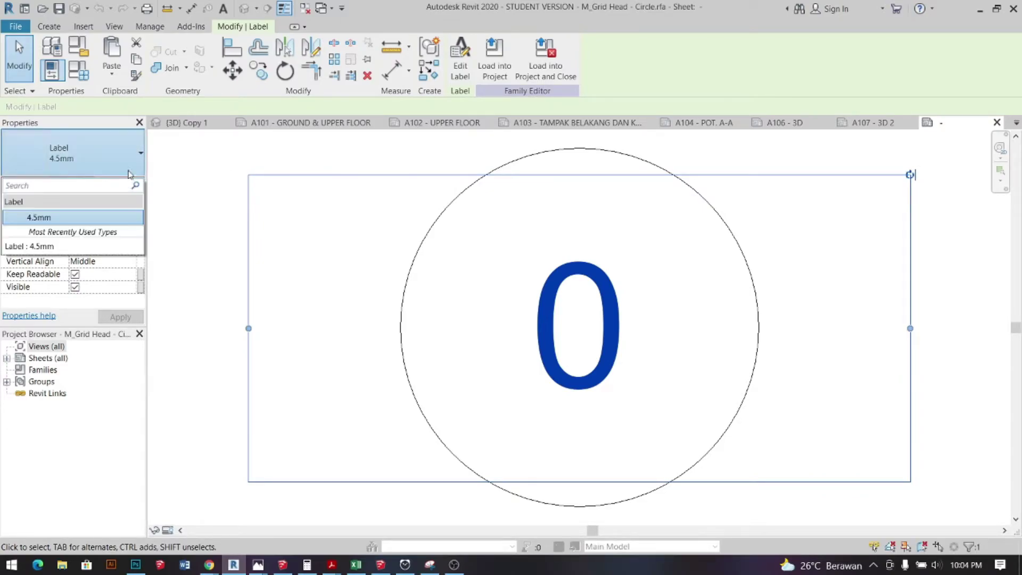
- Duplicate the label's 4.5mm type as a new type named 2mm
click(142, 187)
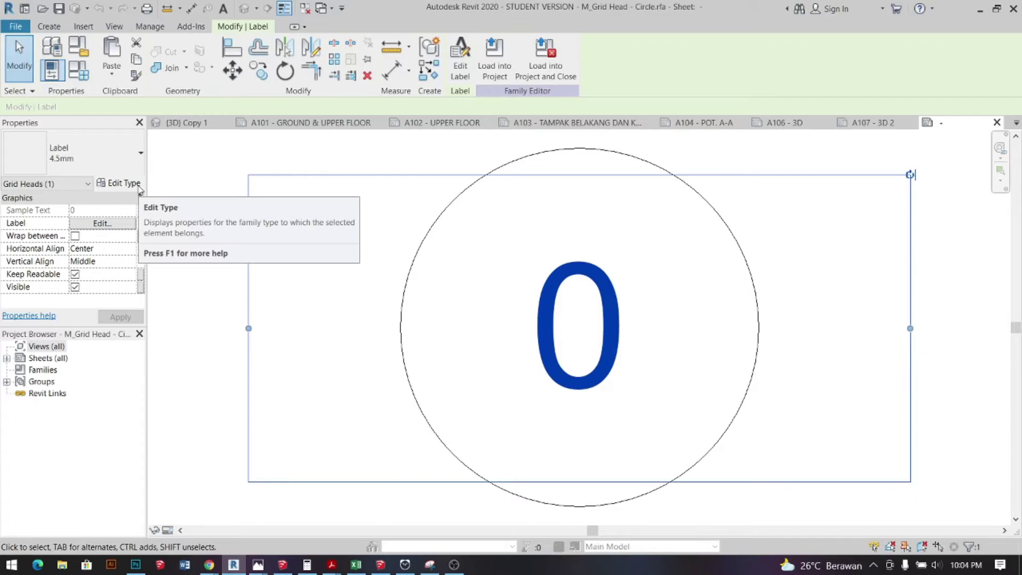
click(138, 185)
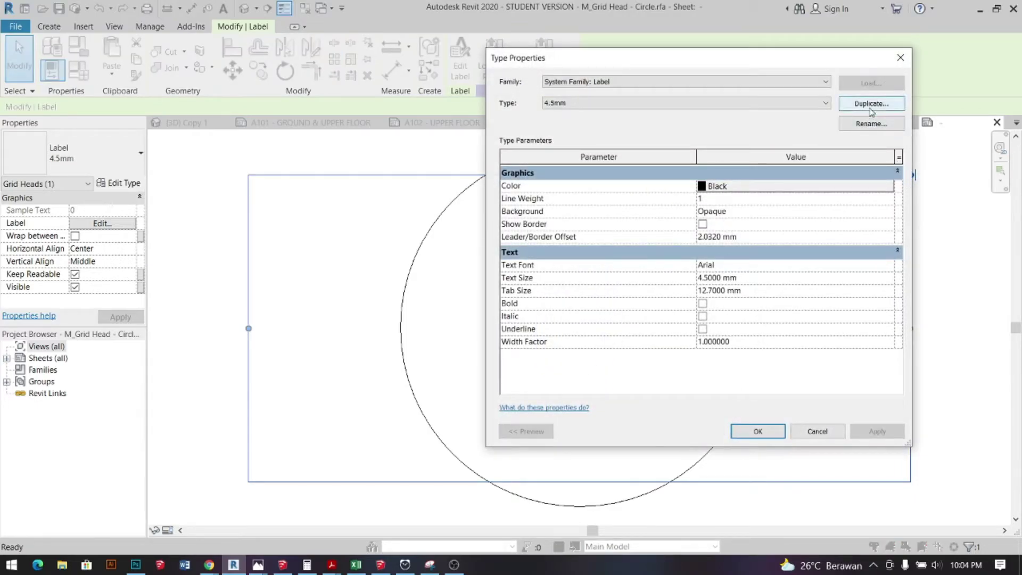
click(871, 105)
drag(882, 165, 854, 165)
text(2mm)
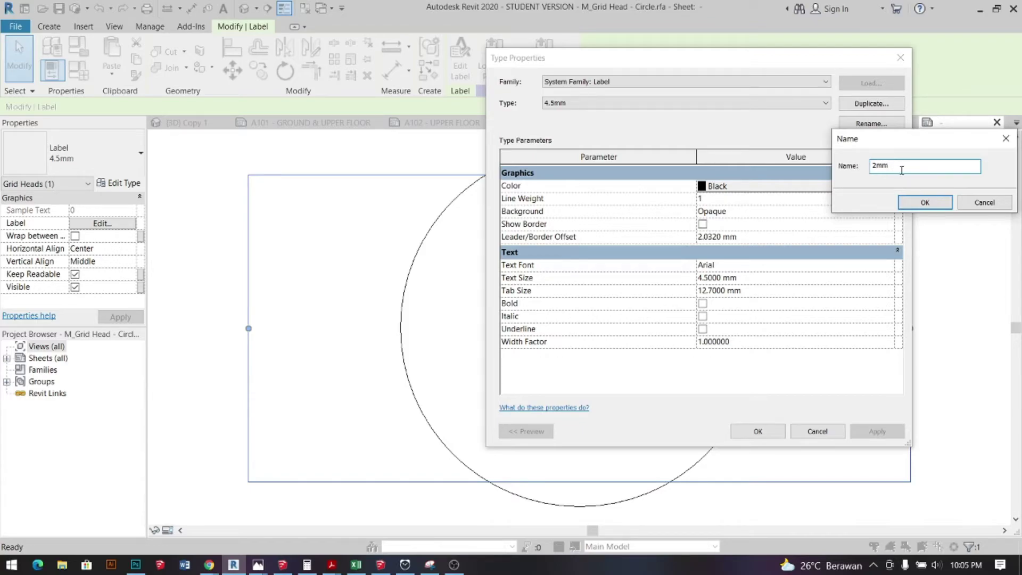
click(925, 205)
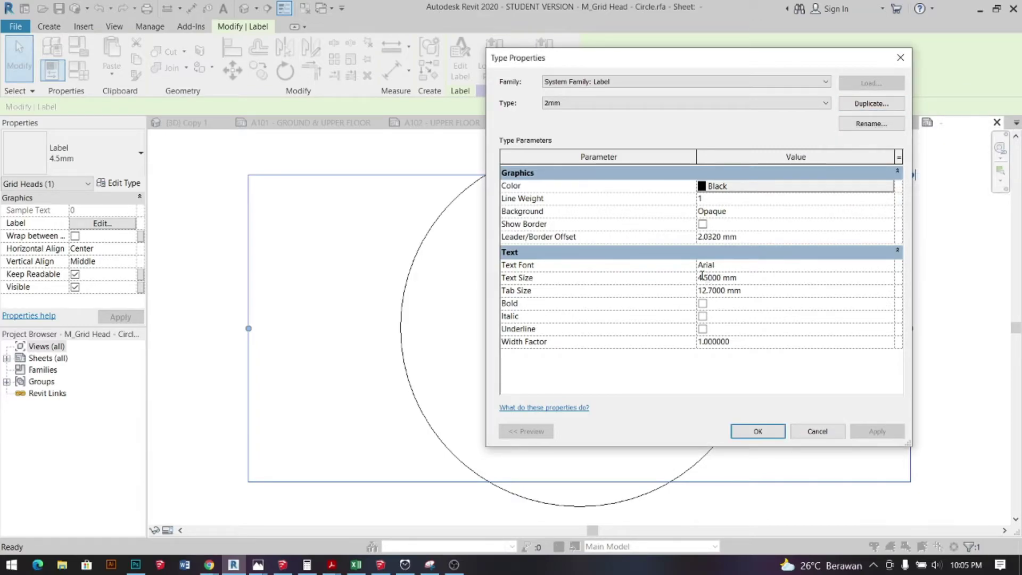
- Set the 2mm label's text size to 2 mm and narrow its box to fit the circle
click(701, 277)
key(BackSpace)
text(2)
click(759, 435)
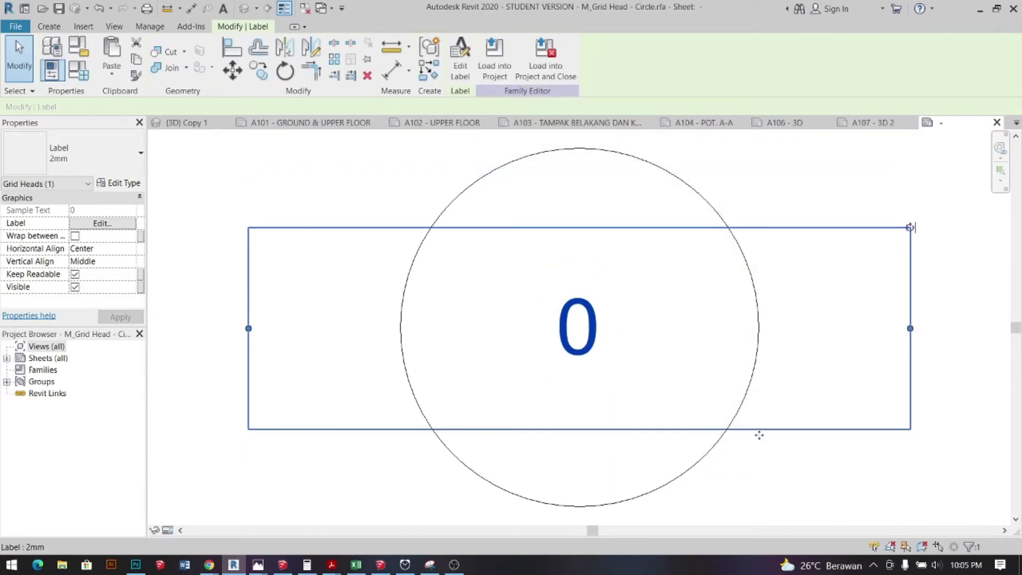
drag(911, 329, 755, 328)
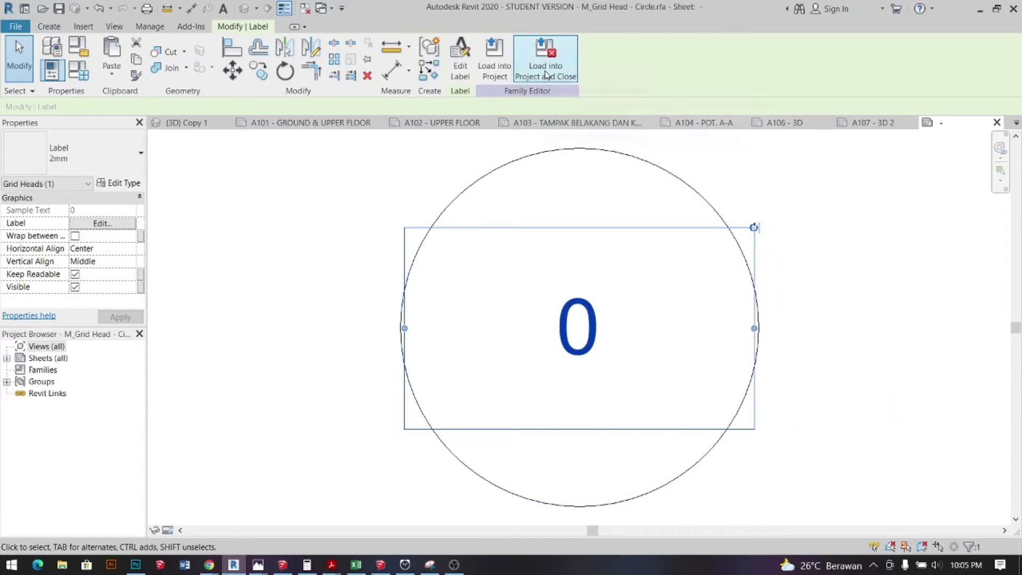
- Save the family as M_Grid Head - Circle 2mm.rfa and load it into the mosque project
click(547, 75)
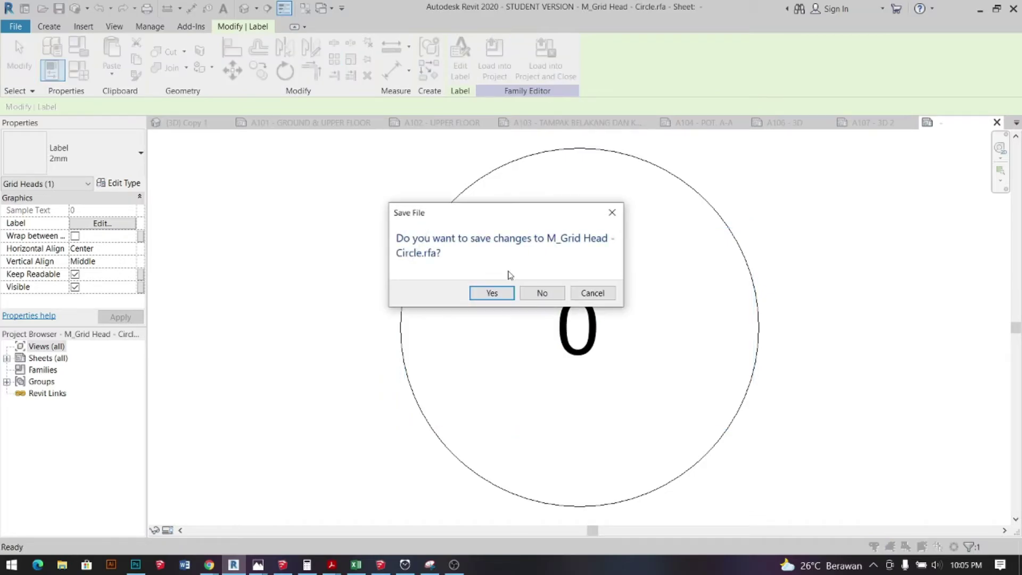
click(489, 294)
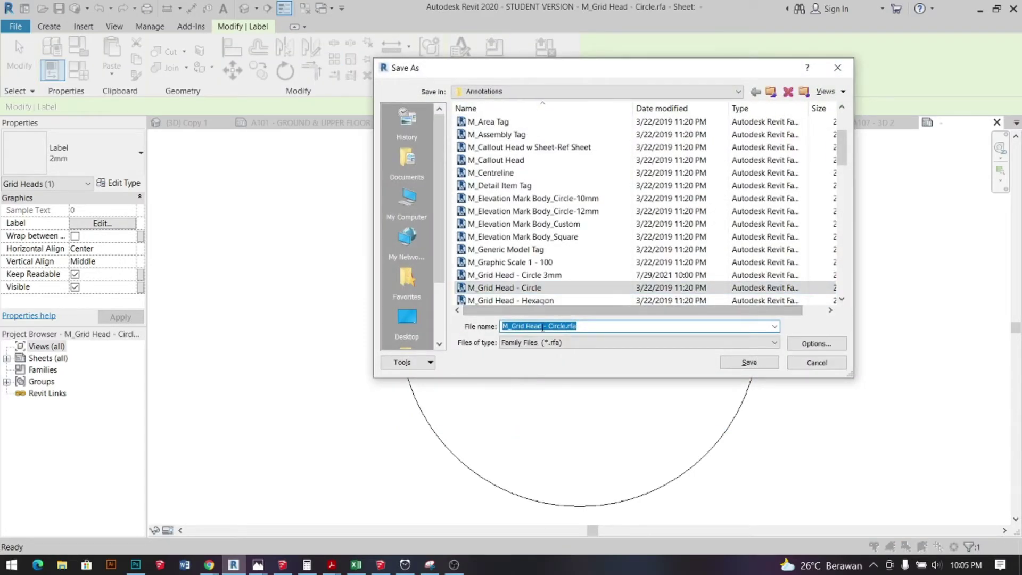
click(566, 326)
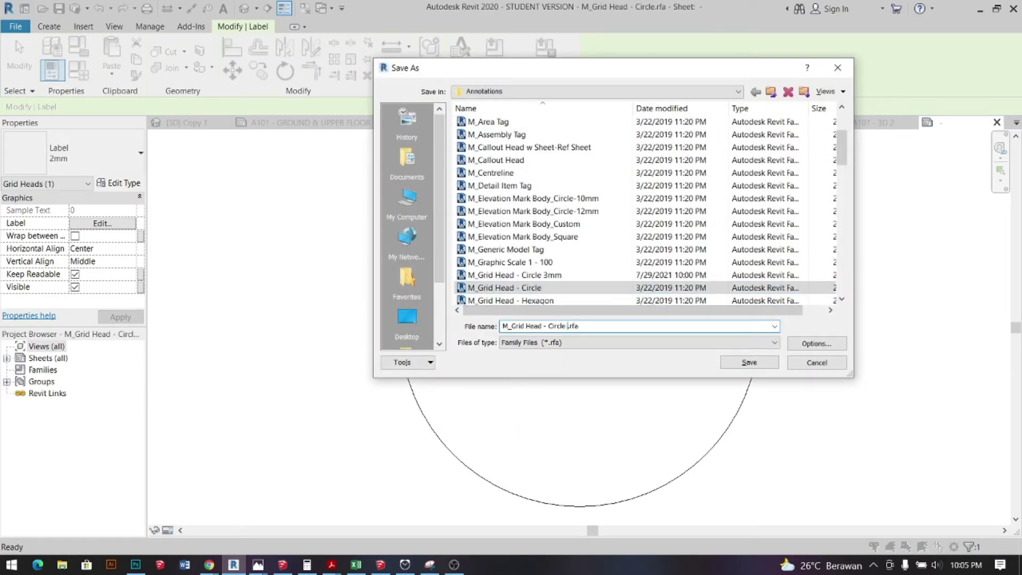
text(2mm)
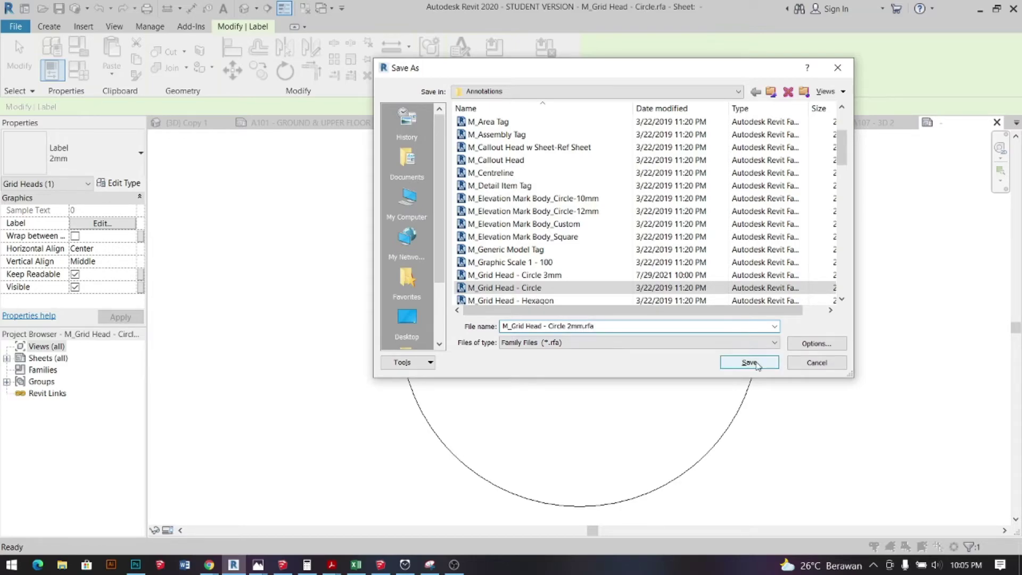
click(750, 362)
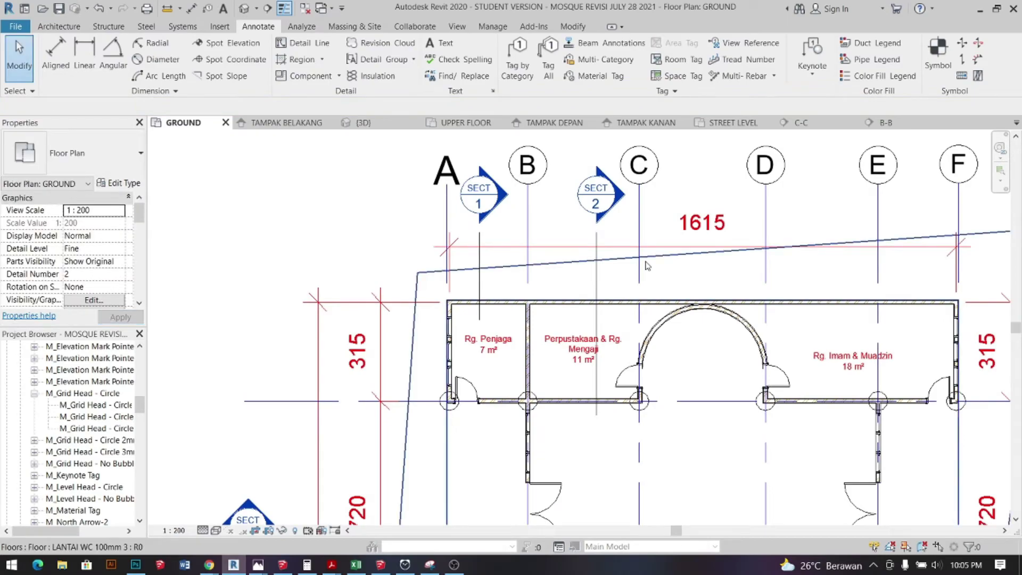
- Set grid A's 2mm Bubble Symbol to M_Grid Head - Circle 2mm : M_Grid Head - Circle 2mm Smaller
click(447, 211)
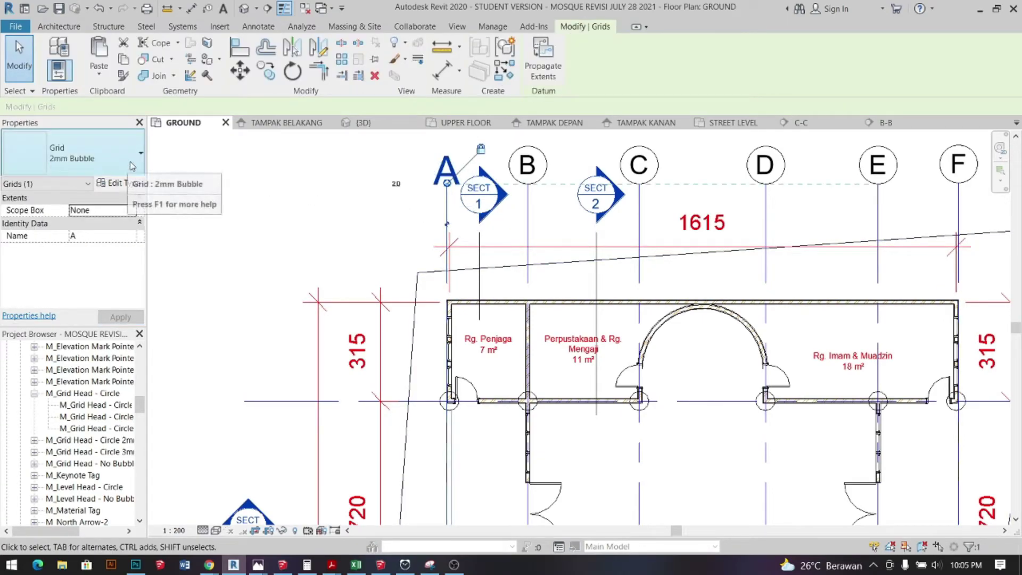
click(130, 185)
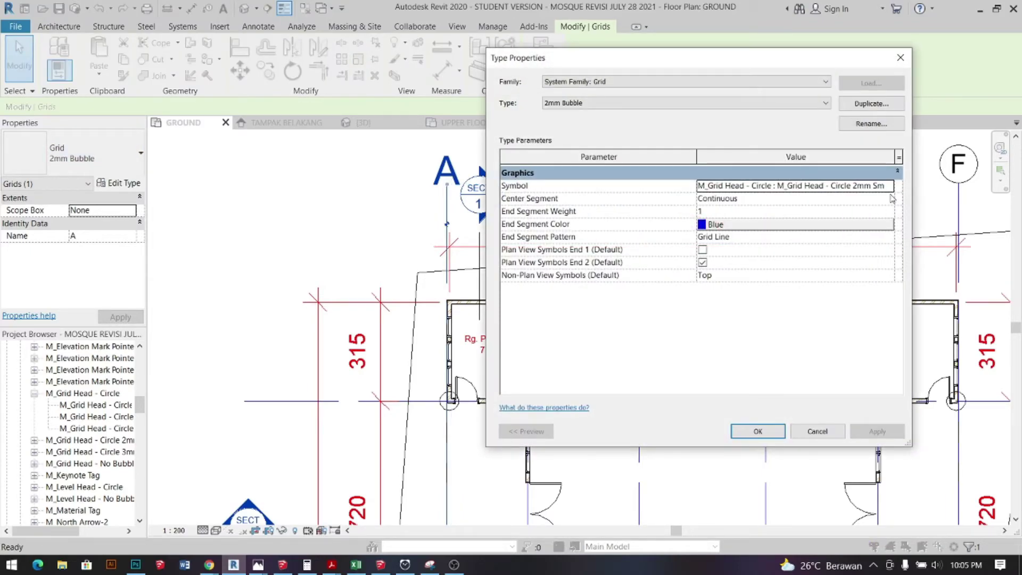
click(888, 190)
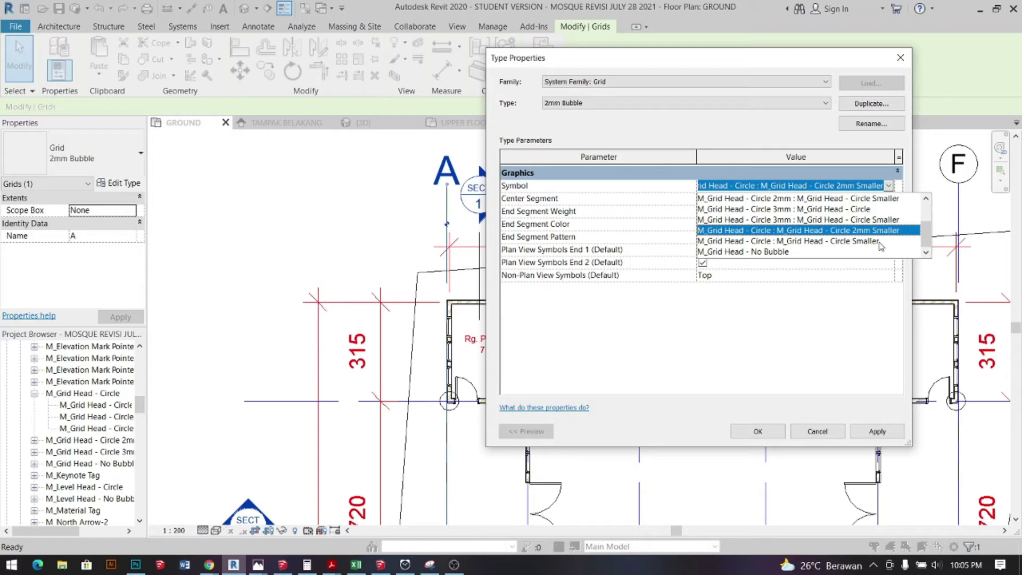
click(868, 200)
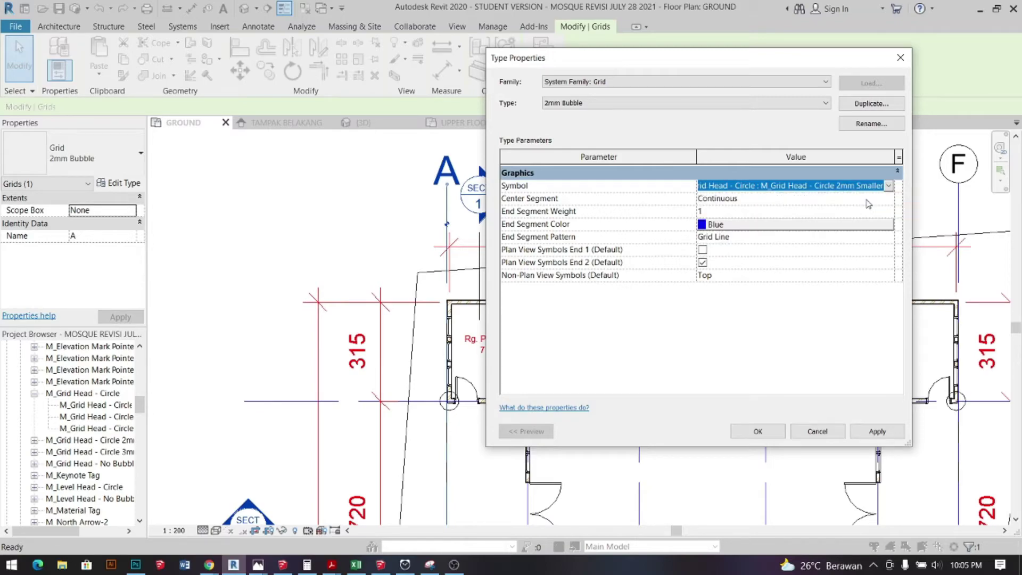
click(879, 432)
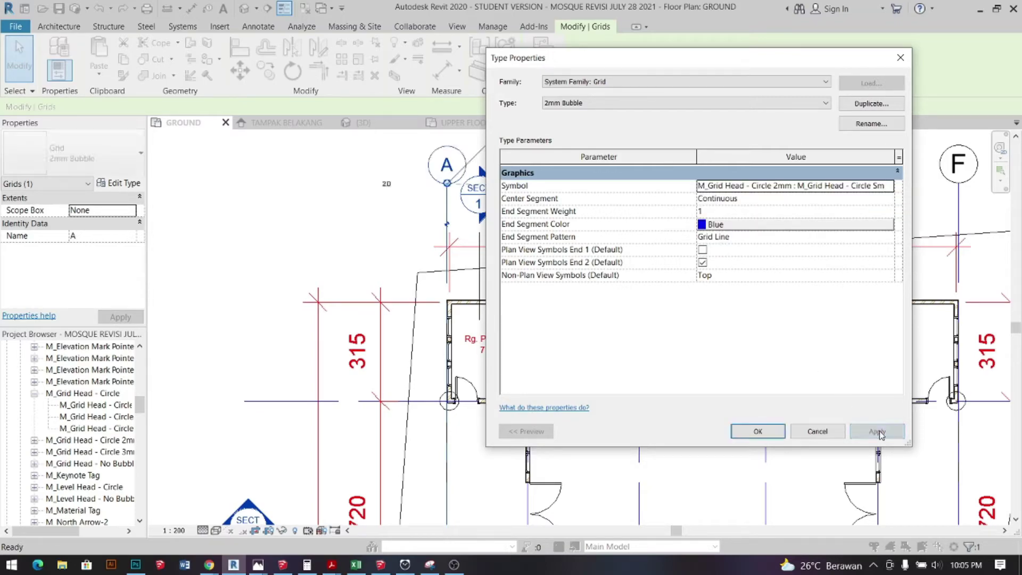
drag(714, 61, 743, 53)
click(918, 187)
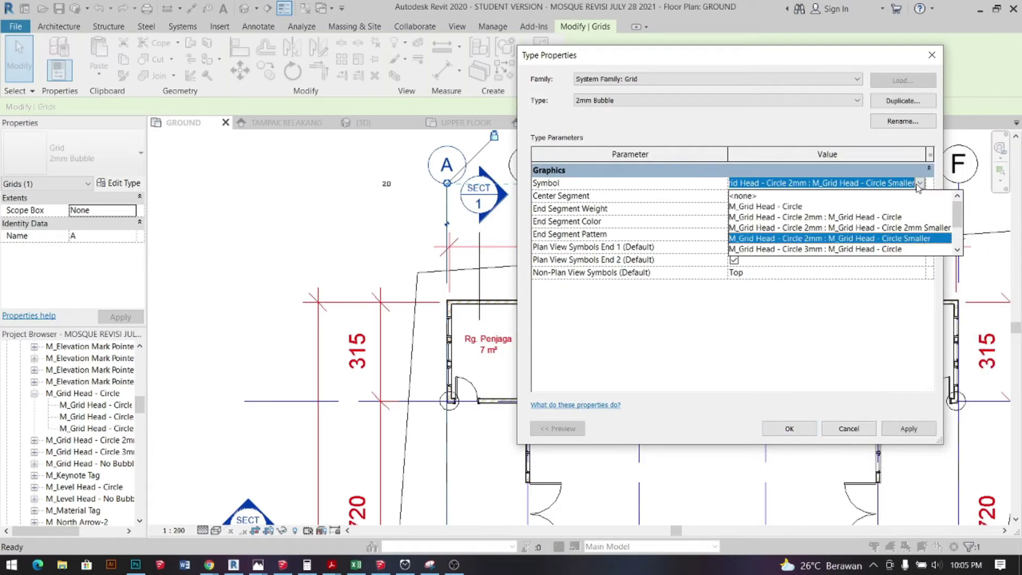
click(882, 229)
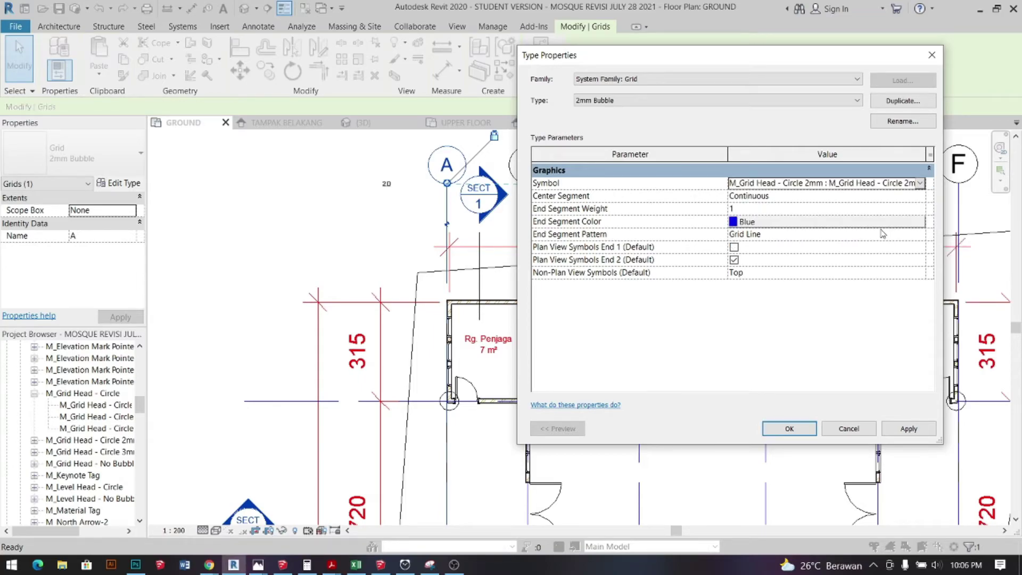
click(916, 432)
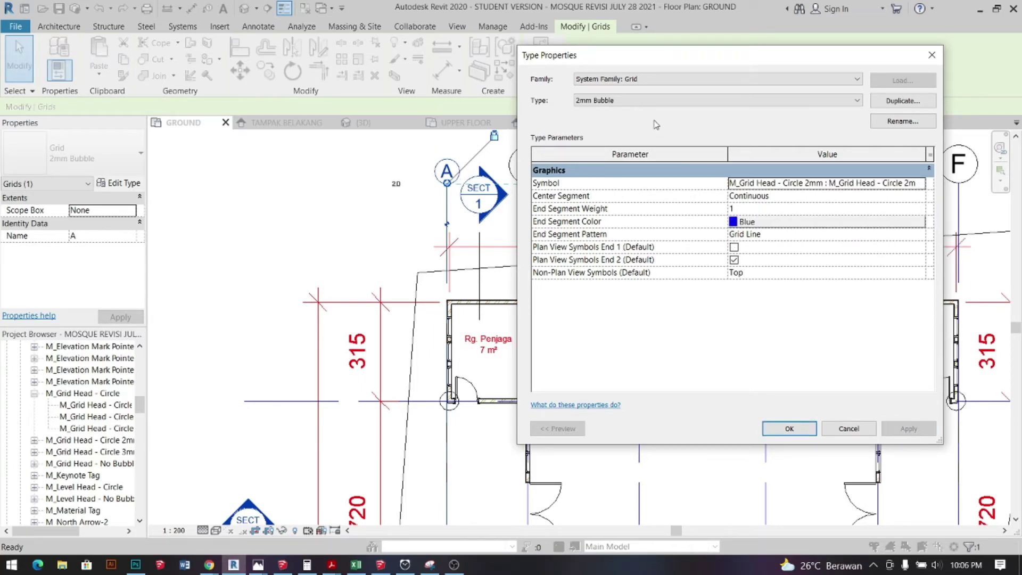
drag(685, 61, 702, 47)
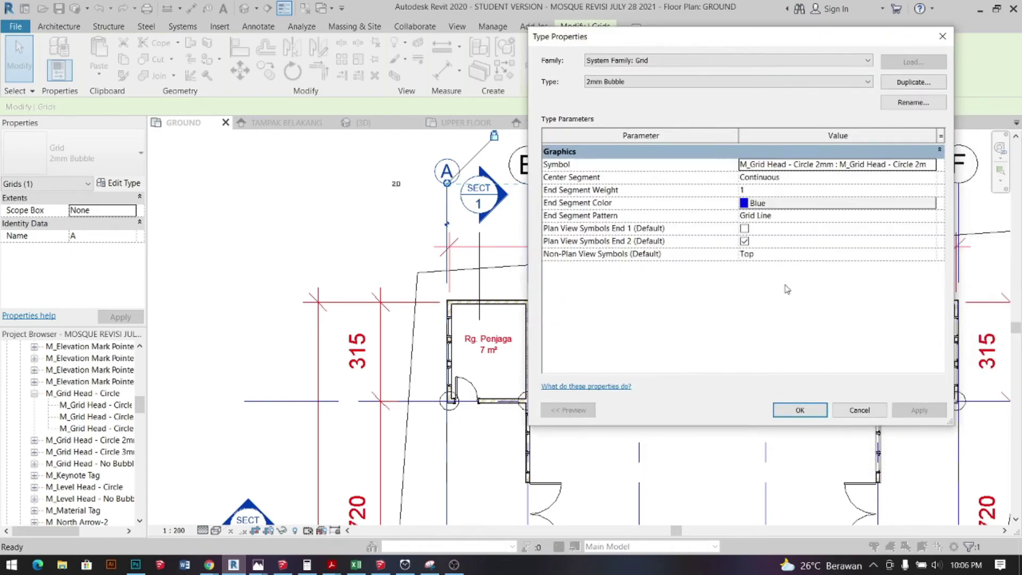
click(806, 414)
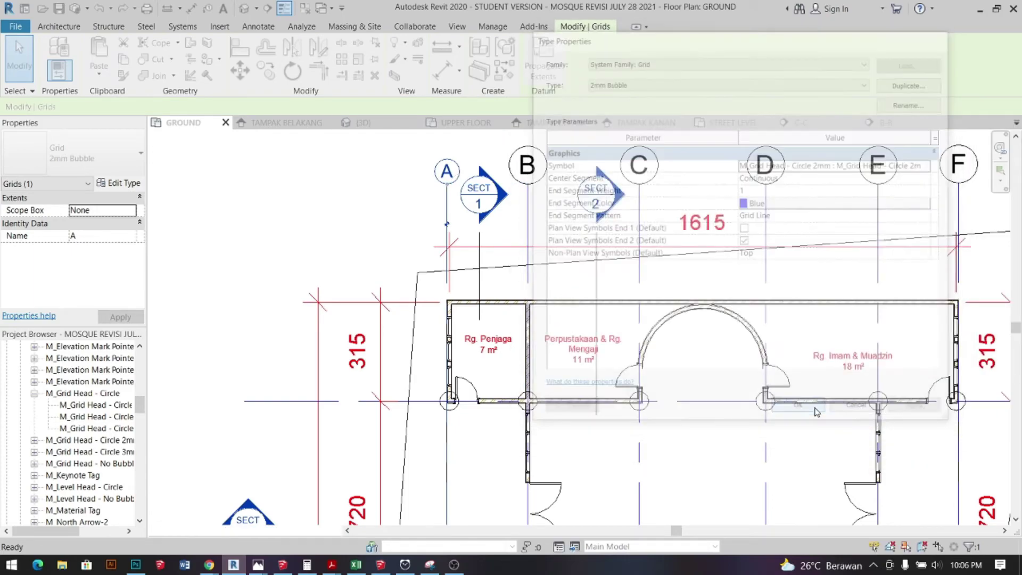
- Select all grid instances in the entire project and switch them to Grid 2mm Bubble
click(318, 207)
scroll(431, 320, down, 3)
scroll(479, 250, up, 1)
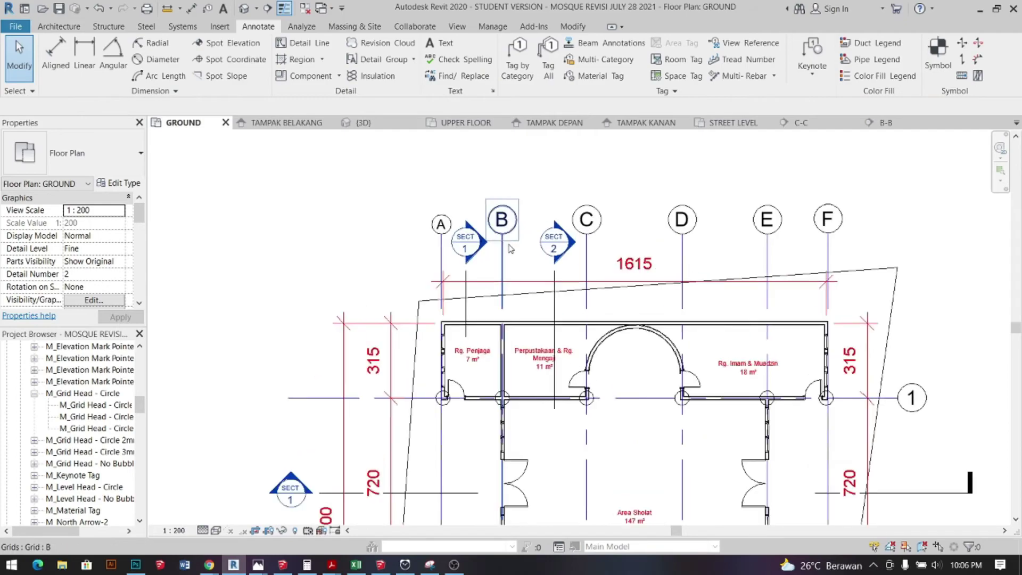
click(503, 252)
right_click(502, 245)
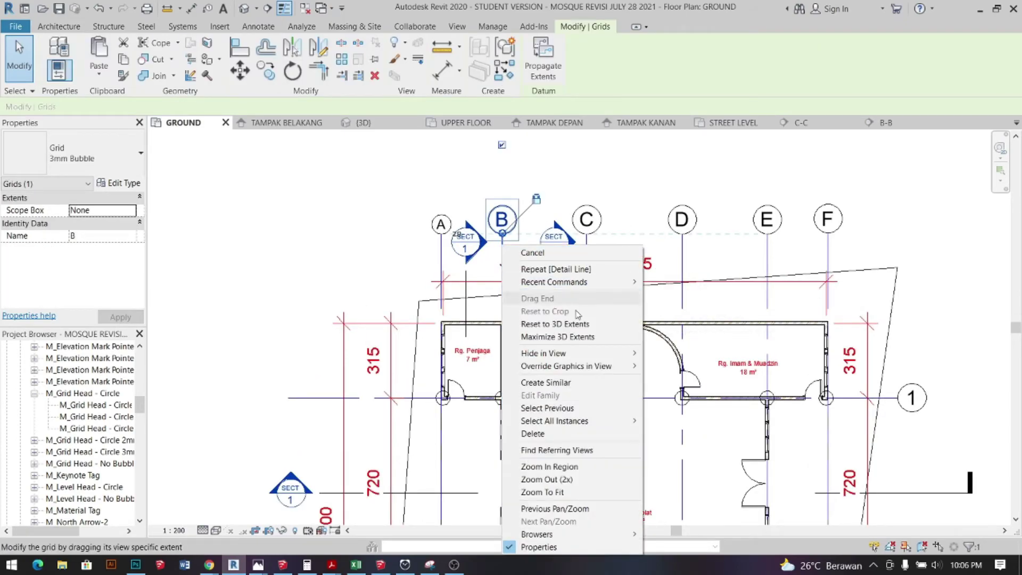
mouse_move(583, 421)
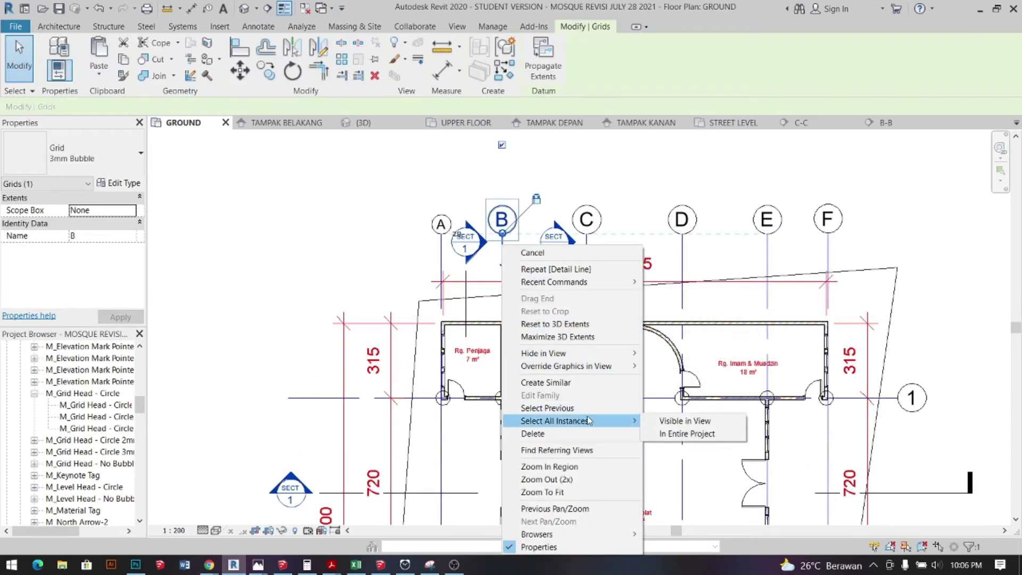
click(687, 434)
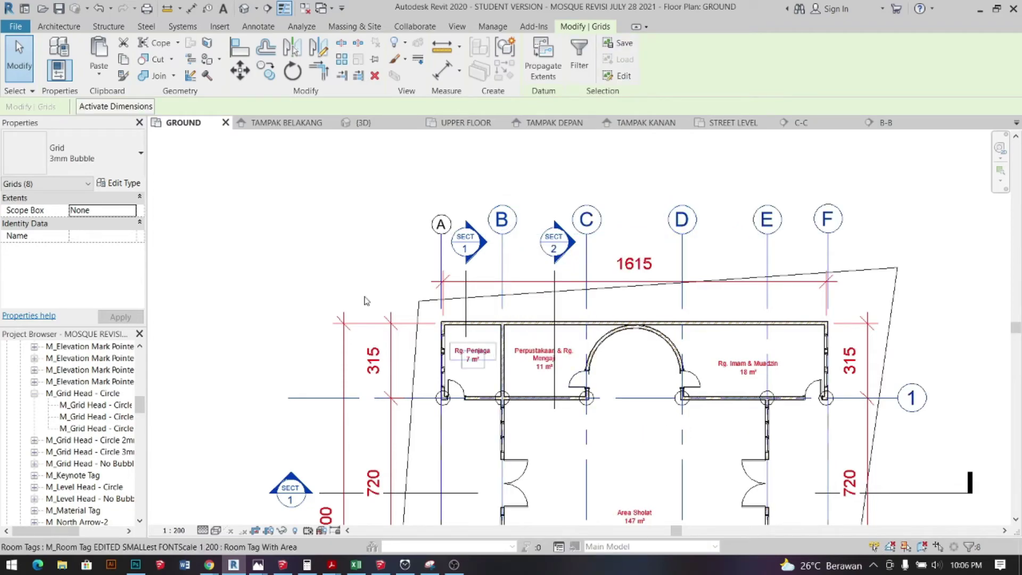
click(107, 159)
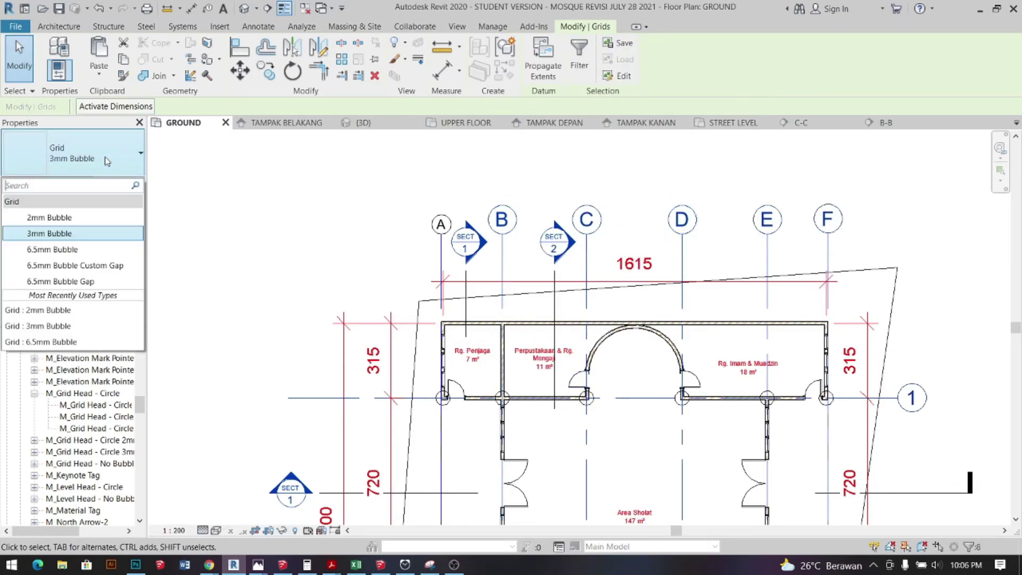
click(91, 216)
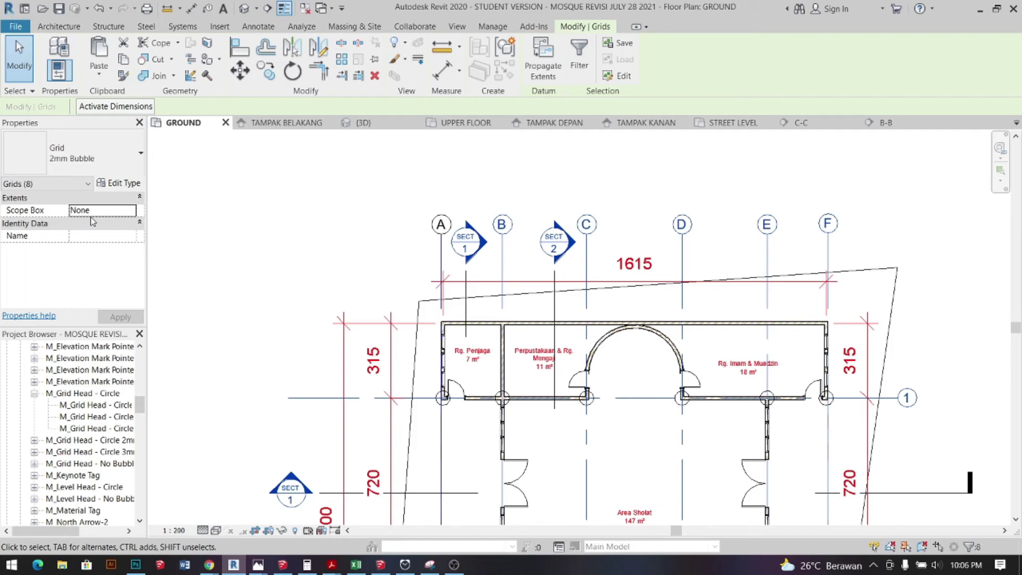
click(306, 218)
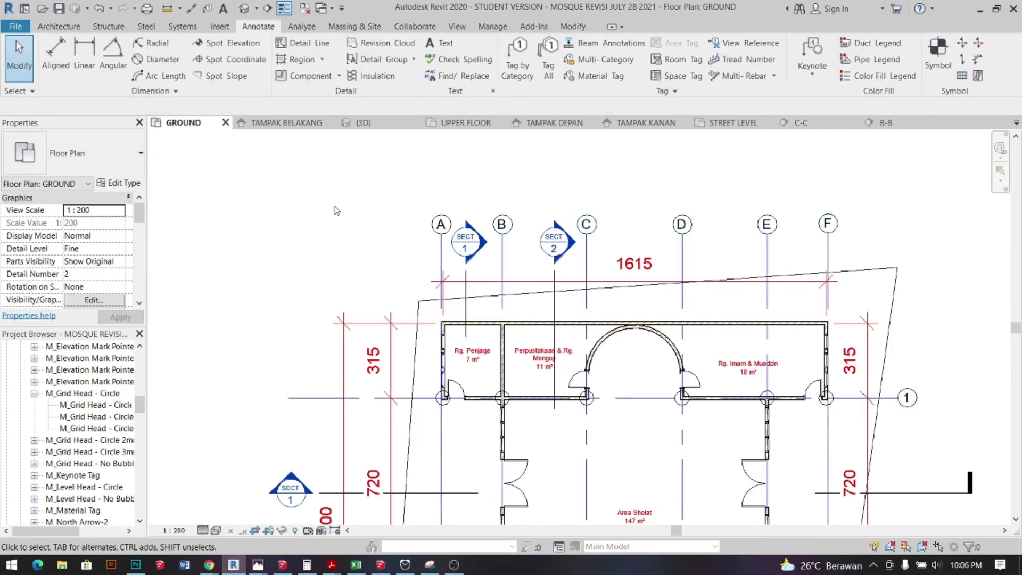
scroll(443, 244, down, 5)
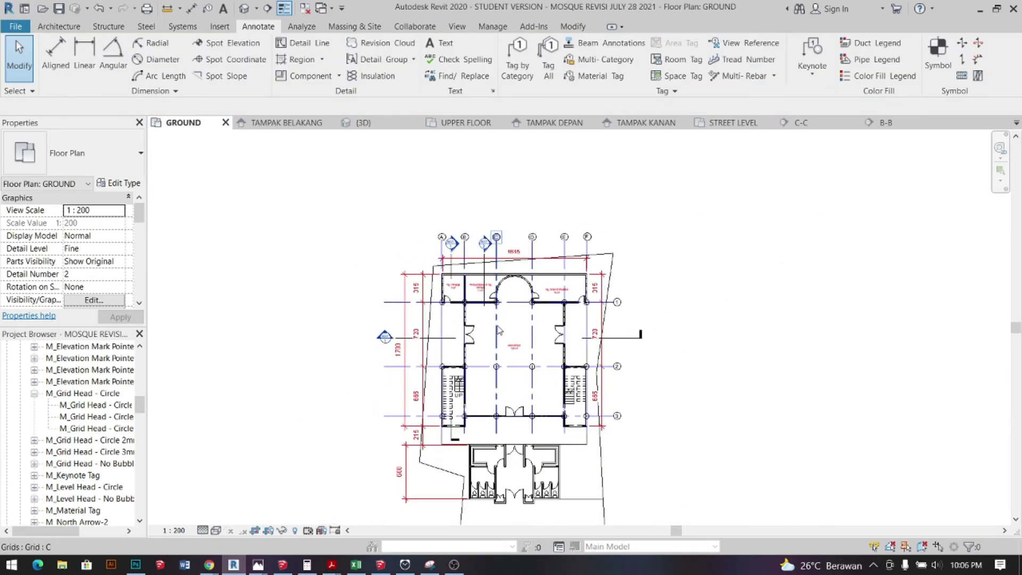
scroll(498, 379, up, 3)
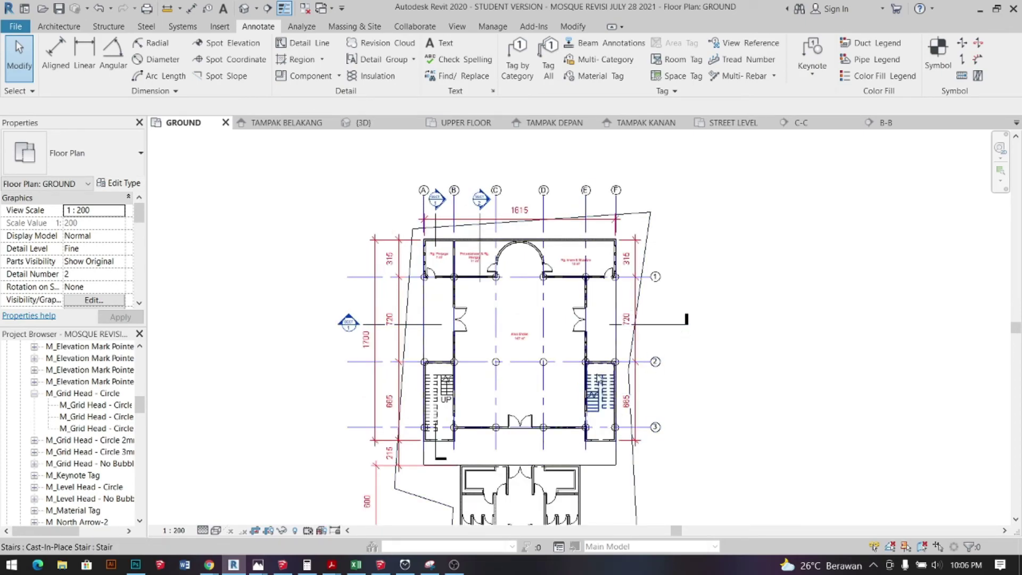
scroll(440, 224, up, 3)
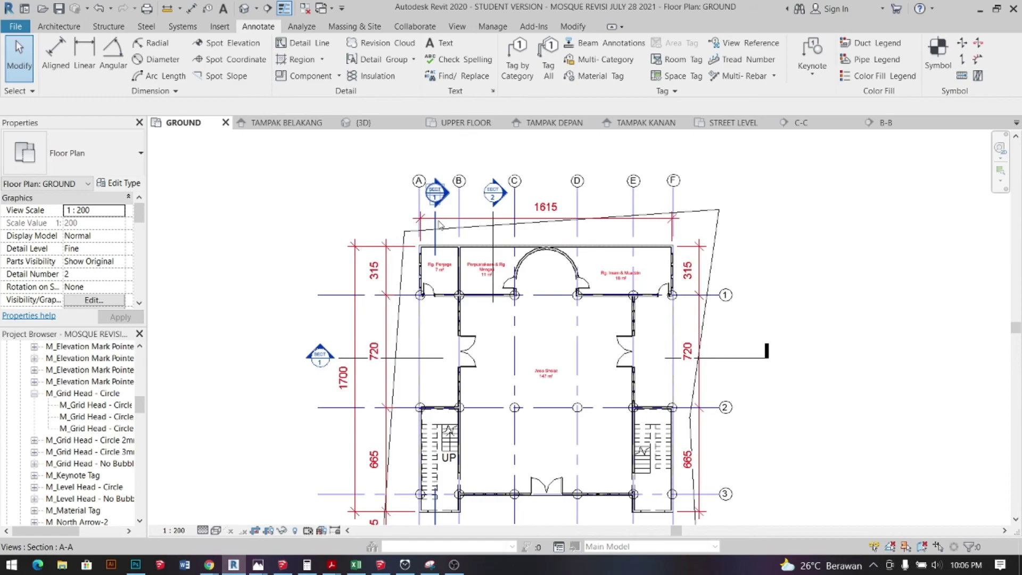